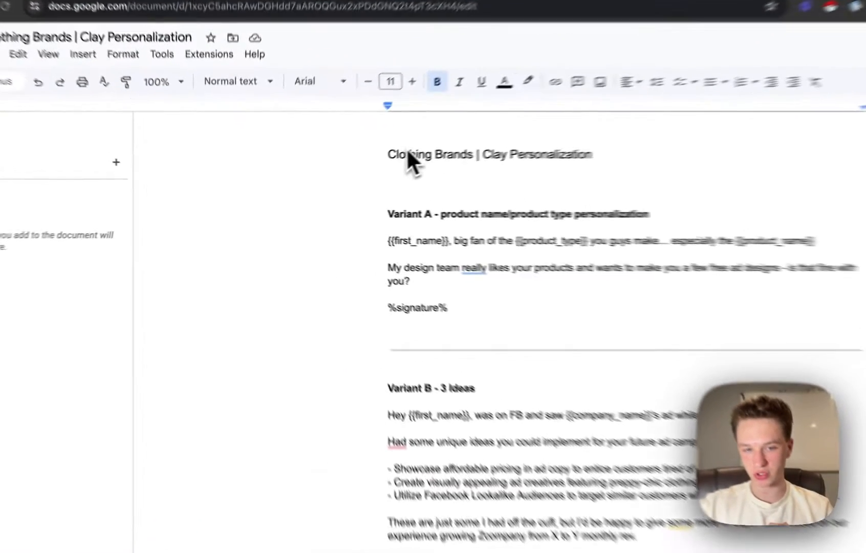
Review the document's title and Variant B's heading and three bulleted ideas, highlighting the words "Clothing Brands" and the bullets.
triple_click(335, 174)
click(458, 150)
drag(518, 149, 339, 152)
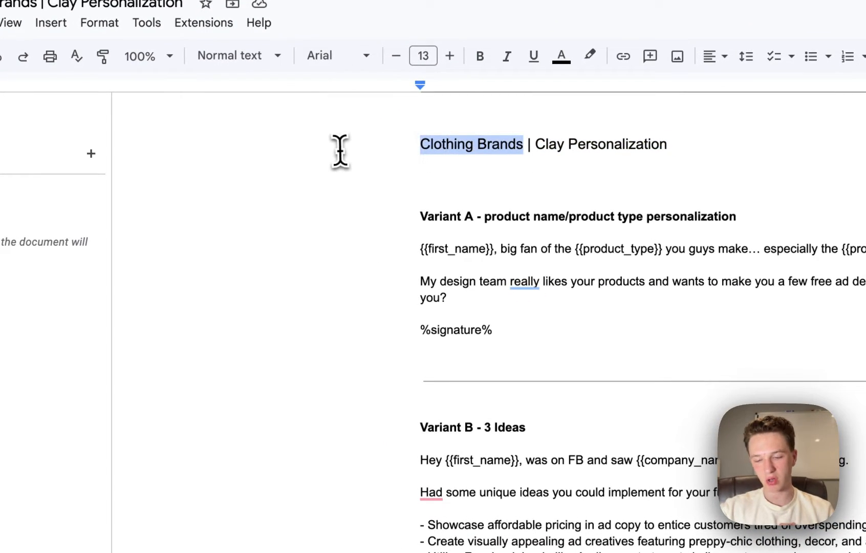
click(339, 151)
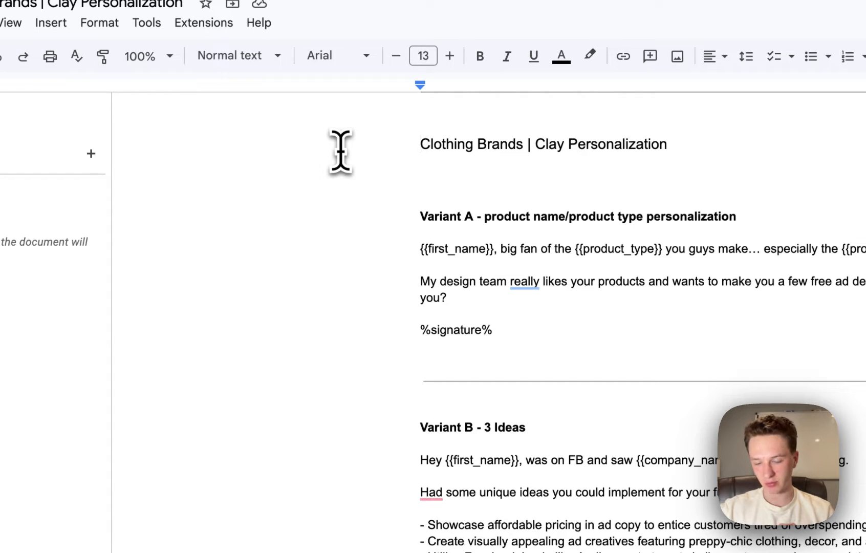
mouse_move(412, 428)
mouse_down()
mouse_move(411, 478)
mouse_move(384, 390)
mouse_up()
click(384, 390)
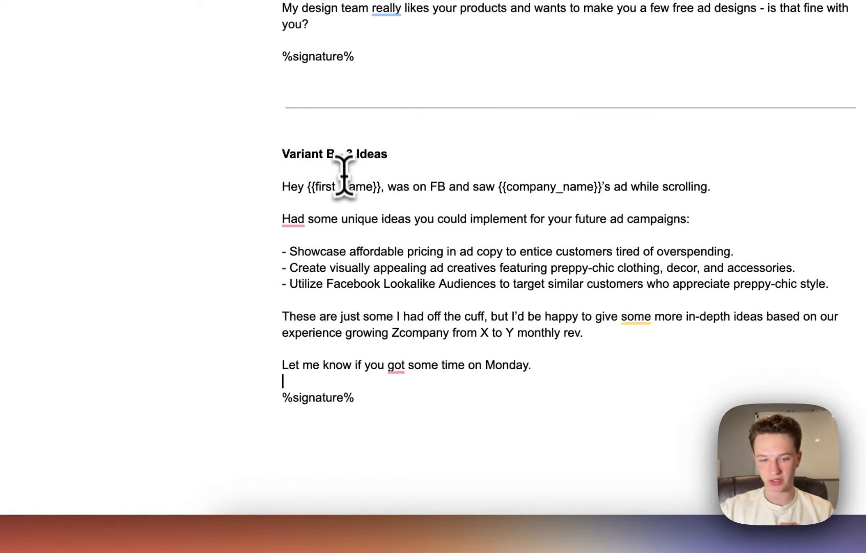
drag(346, 154, 440, 154)
click(439, 153)
drag(281, 251, 850, 283)
click(848, 282)
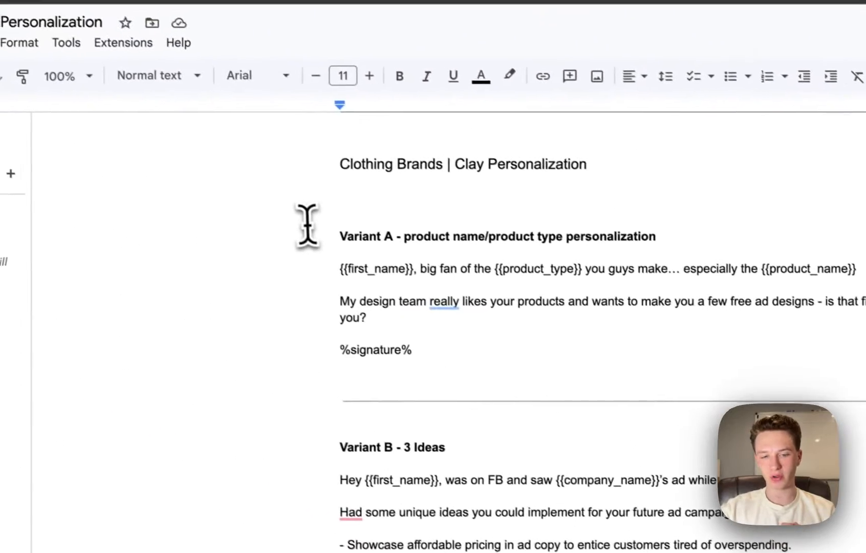
Read through the Variant A email script, highlighting its heading, the product personalization opening line and the free ad designs offer.
drag(40, 90, 250, 150)
drag(560, 335, 548, 354)
click(547, 354)
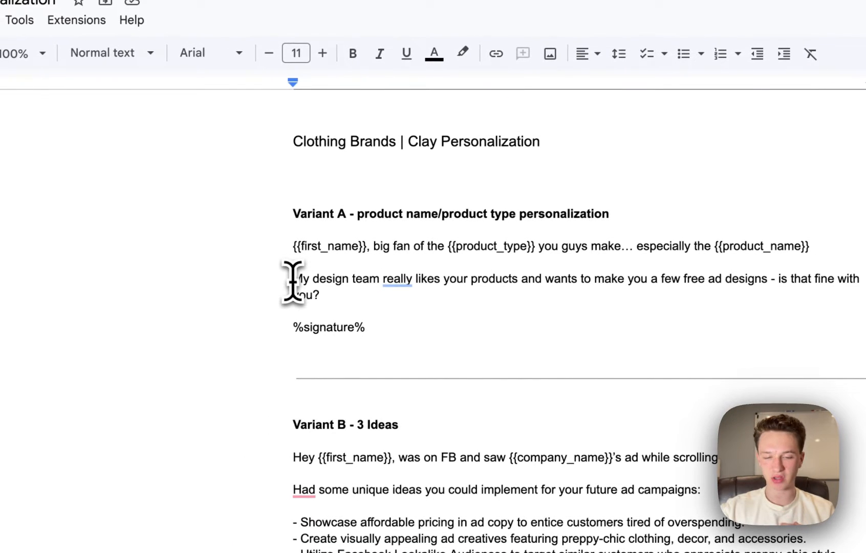
triple_click(377, 282)
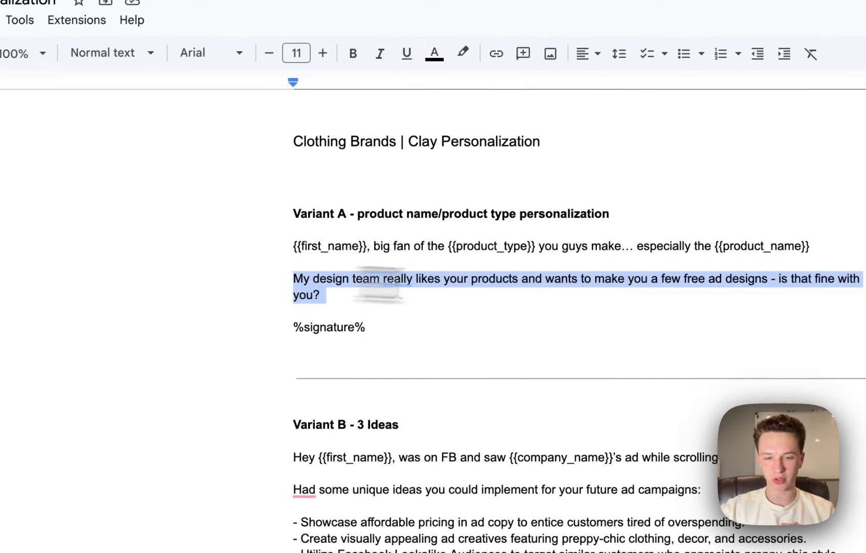
click(611, 306)
mouse_move(609, 299)
mouse_down()
mouse_move(546, 287)
mouse_move(526, 329)
mouse_up()
click(546, 287)
click(526, 328)
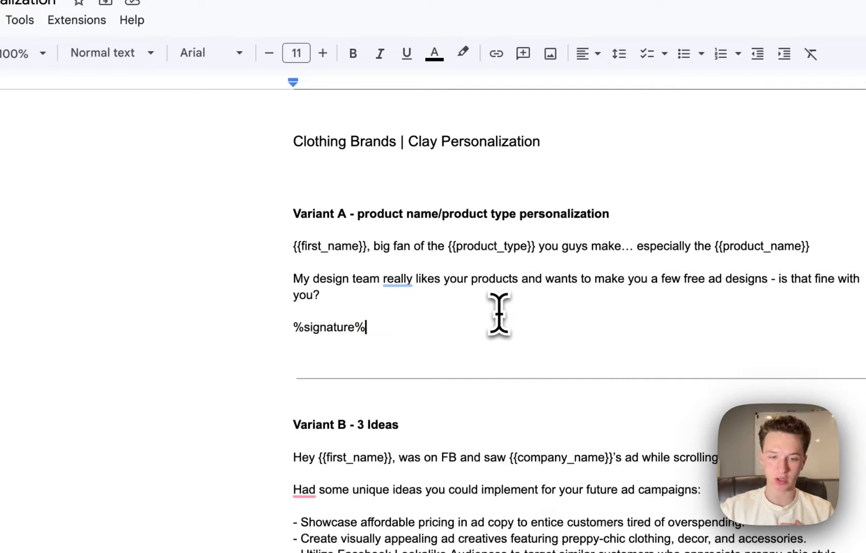
drag(509, 304, 248, 230)
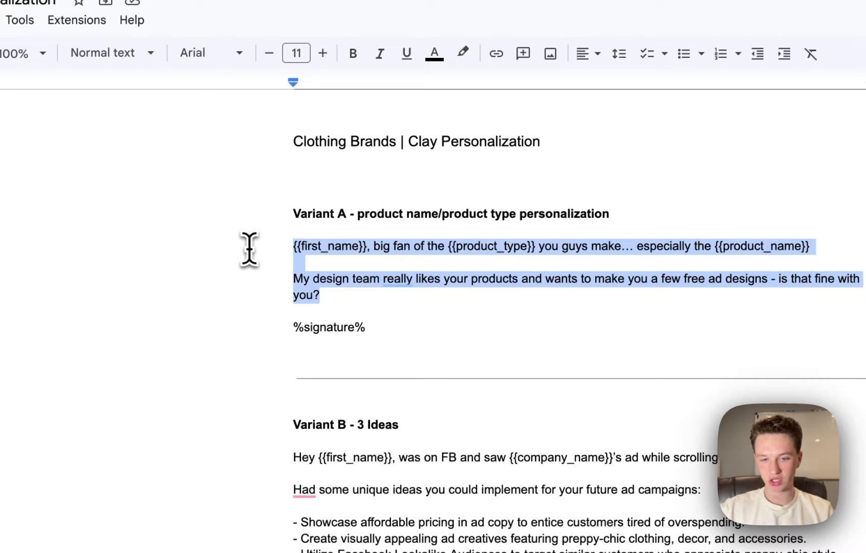
click(250, 250)
drag(428, 251, 814, 249)
click(814, 249)
drag(418, 281, 353, 284)
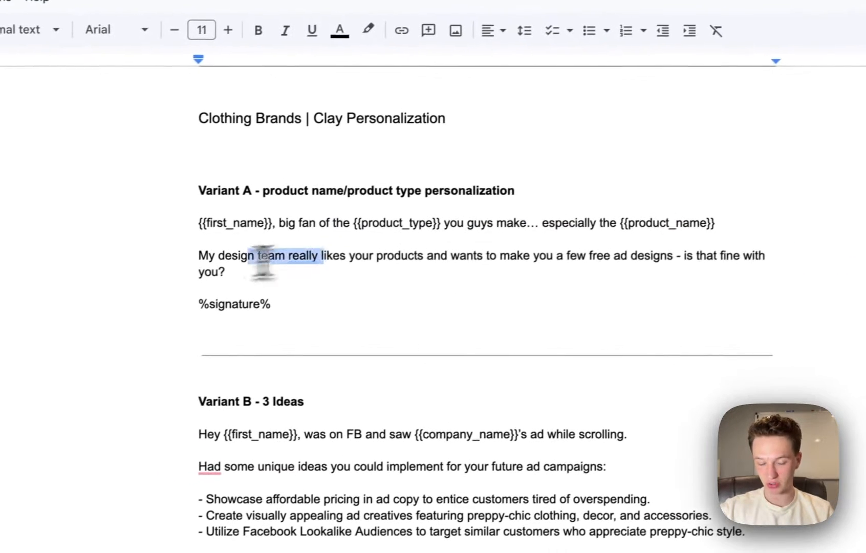
drag(264, 261, 226, 272)
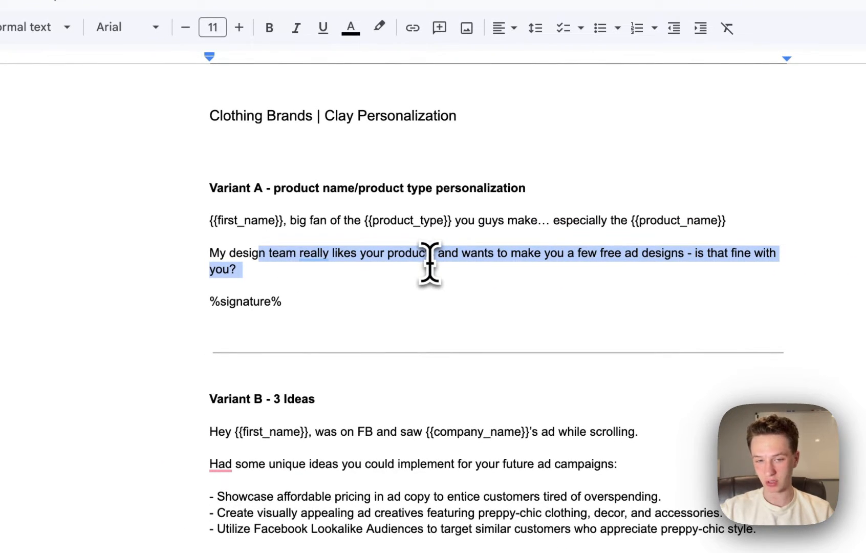
click(430, 262)
drag(264, 188, 512, 191)
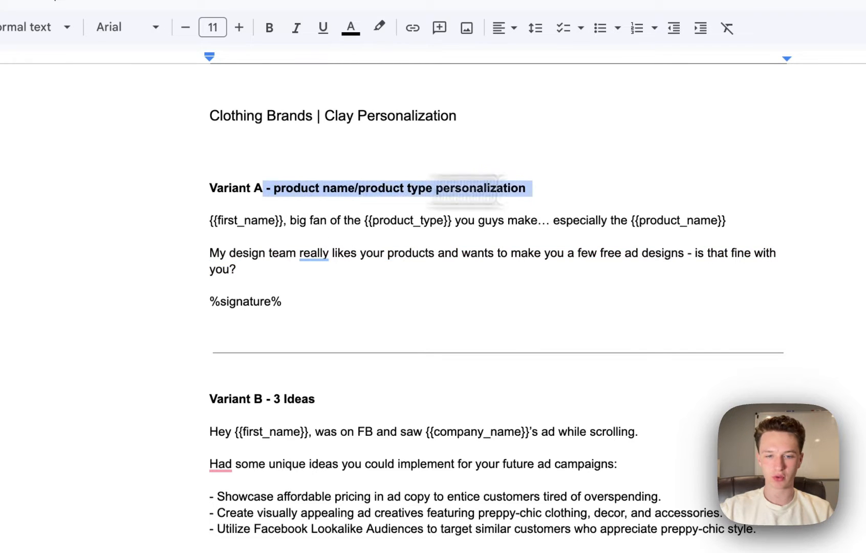
click(621, 190)
Highlight the whole Variant B script, and read its three bulleted ad campaign ideas one by one.
scroll(621, 174, down, 5)
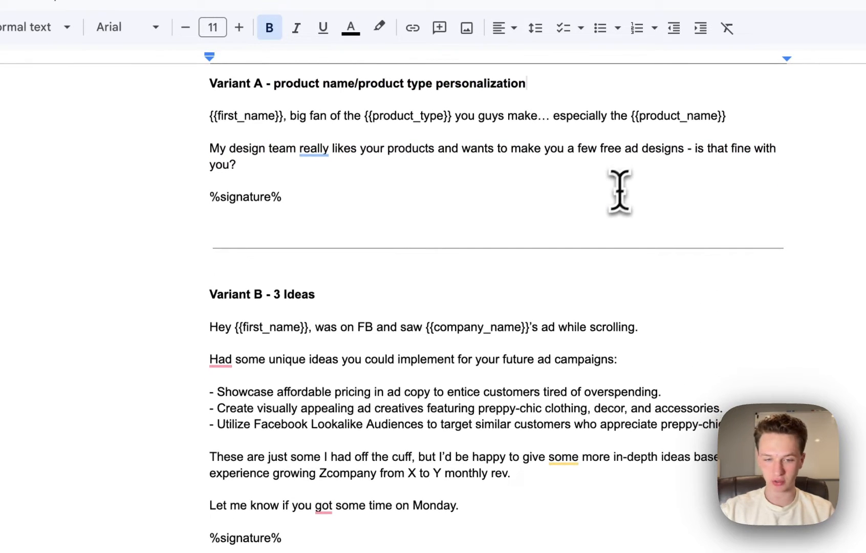
drag(217, 283, 414, 535)
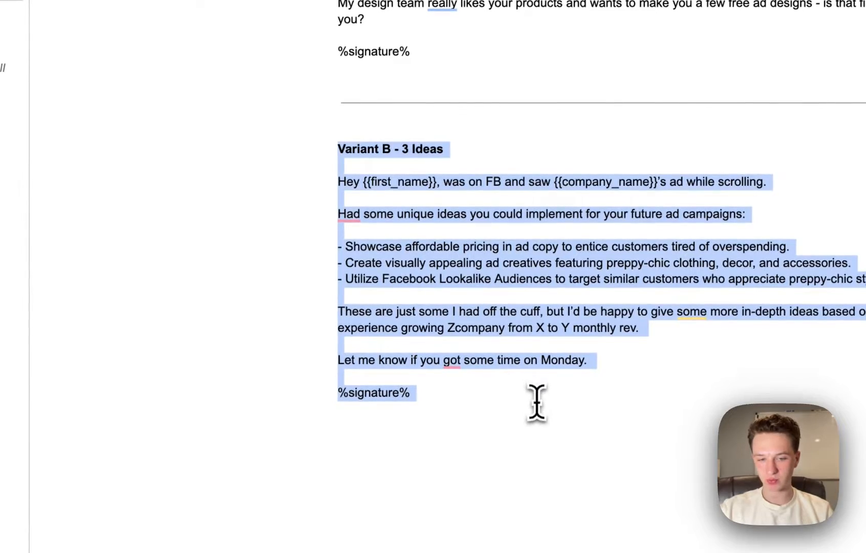
click(416, 534)
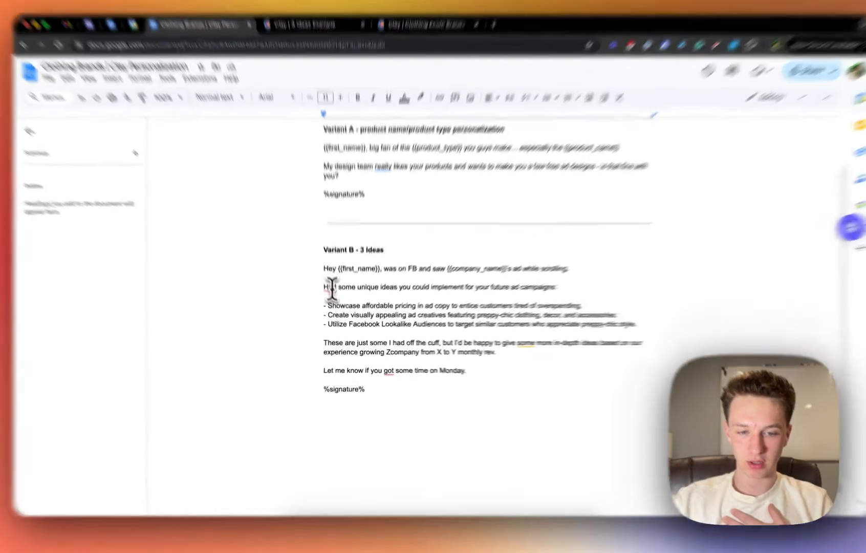
drag(327, 311, 621, 327)
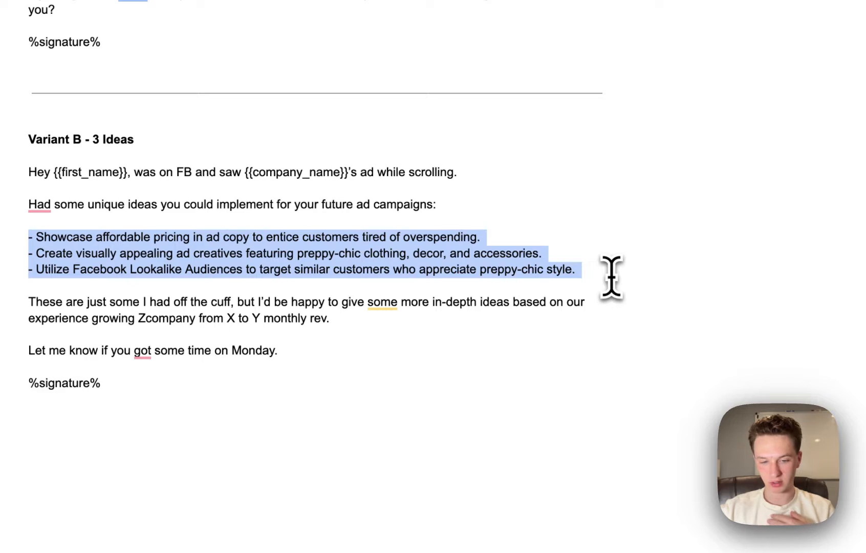
drag(612, 277, 451, 221)
drag(640, 249, 701, 269)
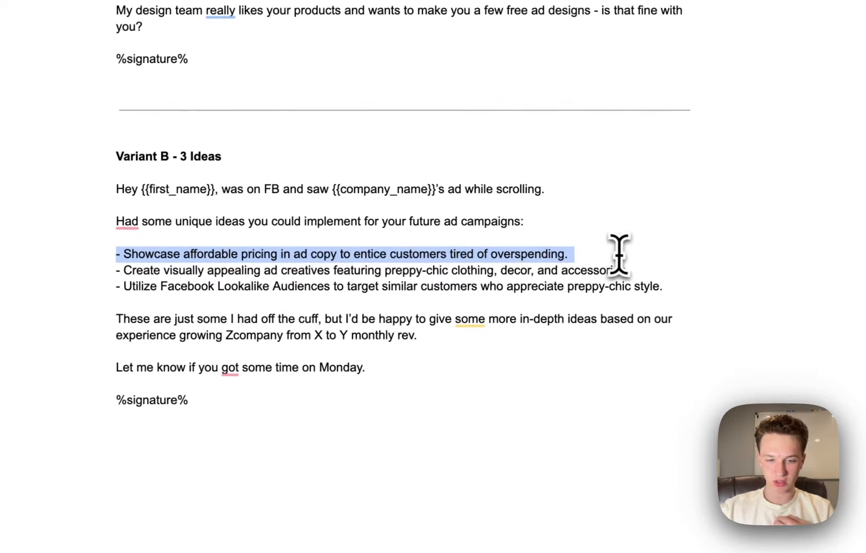
click(719, 263)
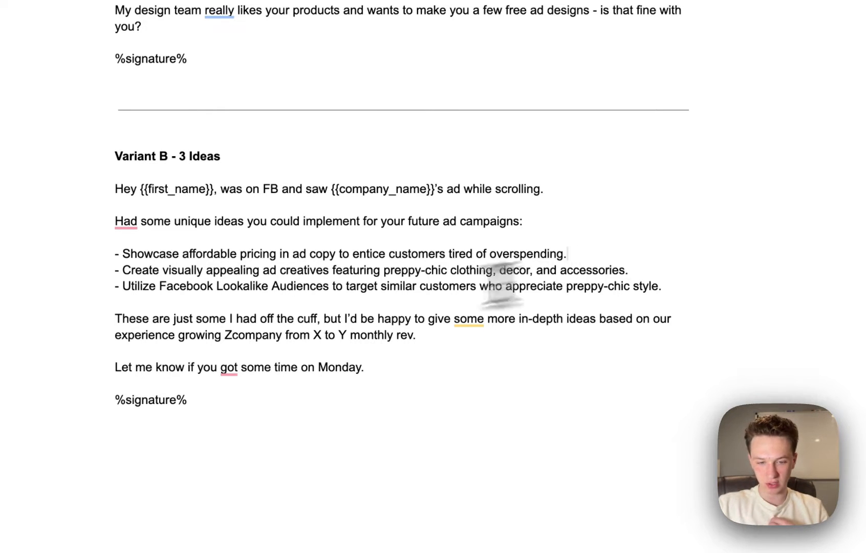
drag(120, 269, 635, 269)
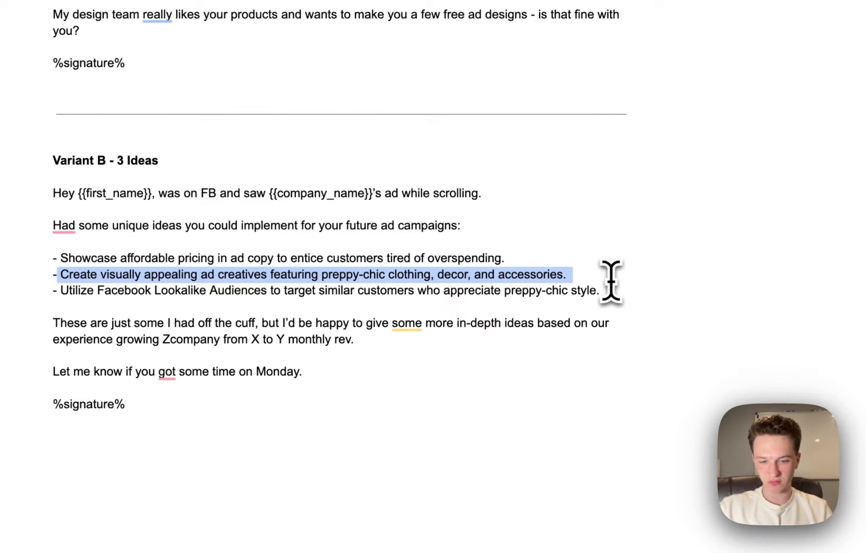
click(593, 279)
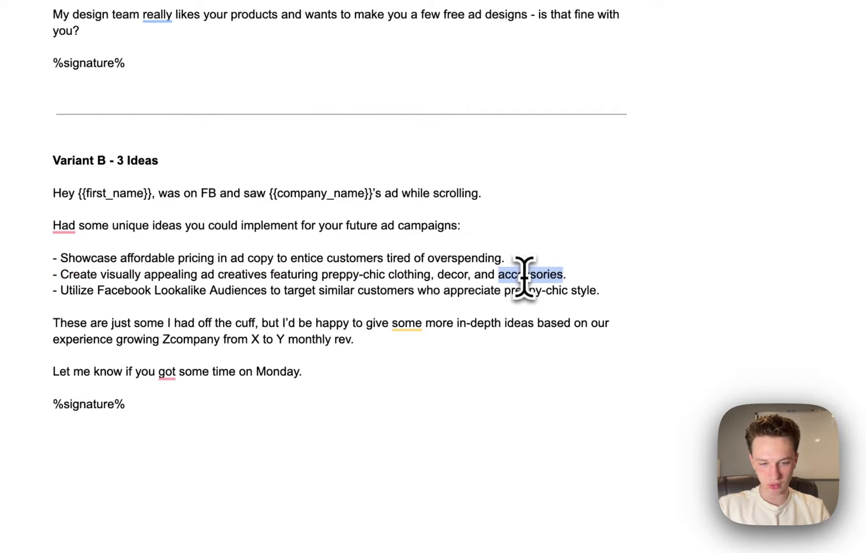
drag(51, 290, 441, 290)
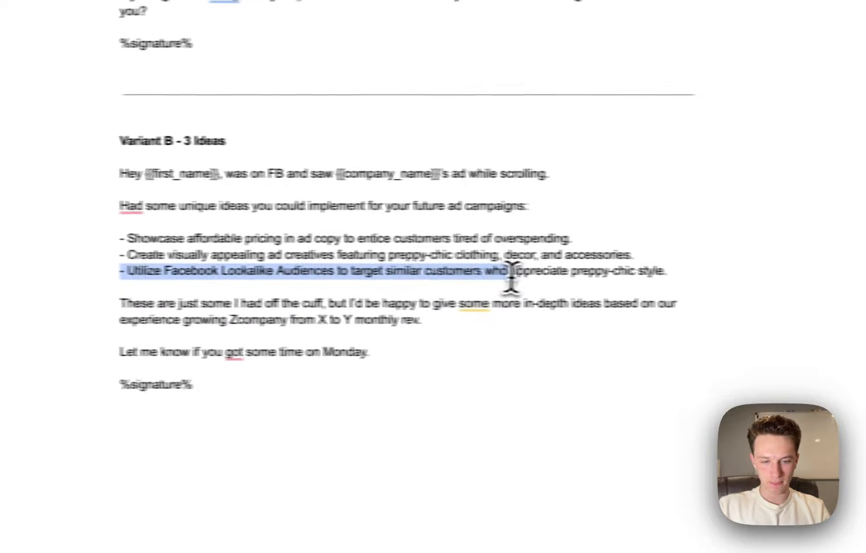
click(511, 277)
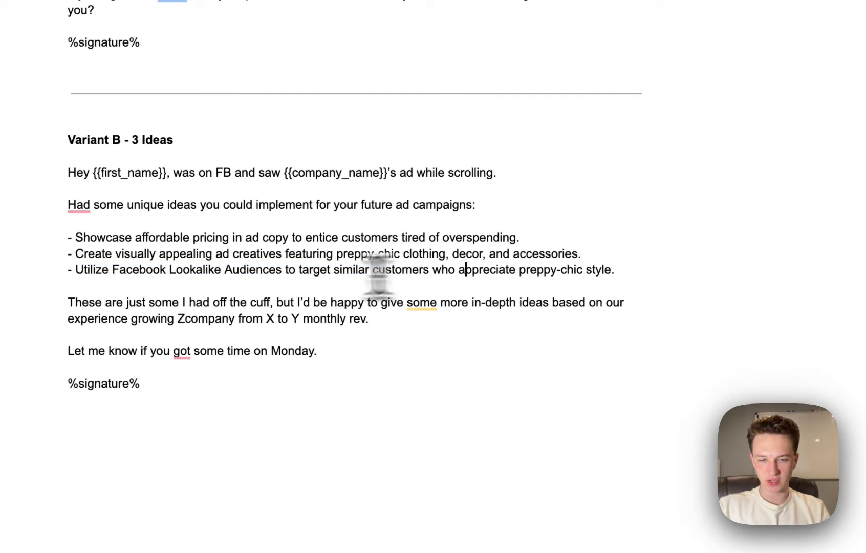
Re-examine Variant B's three ideas as a block, highlighting the wording about overspending customers and preppy-chic style.
drag(614, 270, 98, 237)
drag(296, 269, 247, 276)
click(246, 266)
click(237, 266)
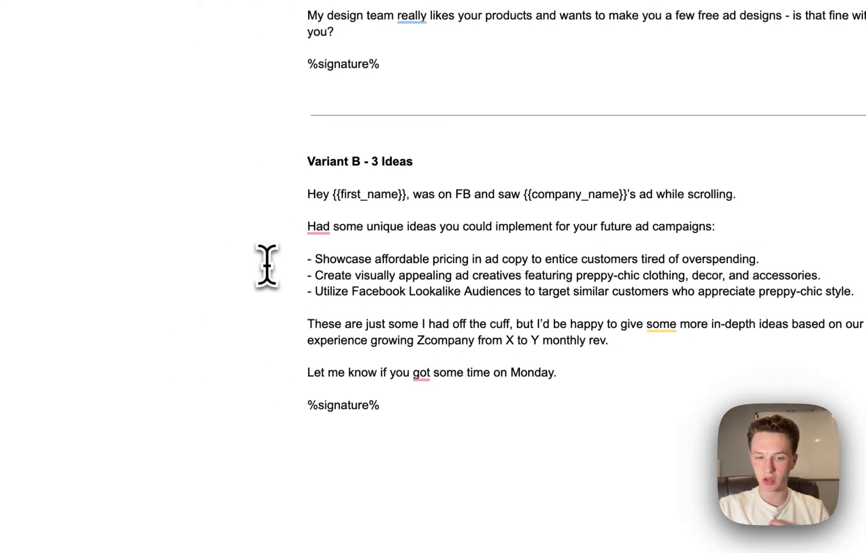
drag(293, 261, 628, 290)
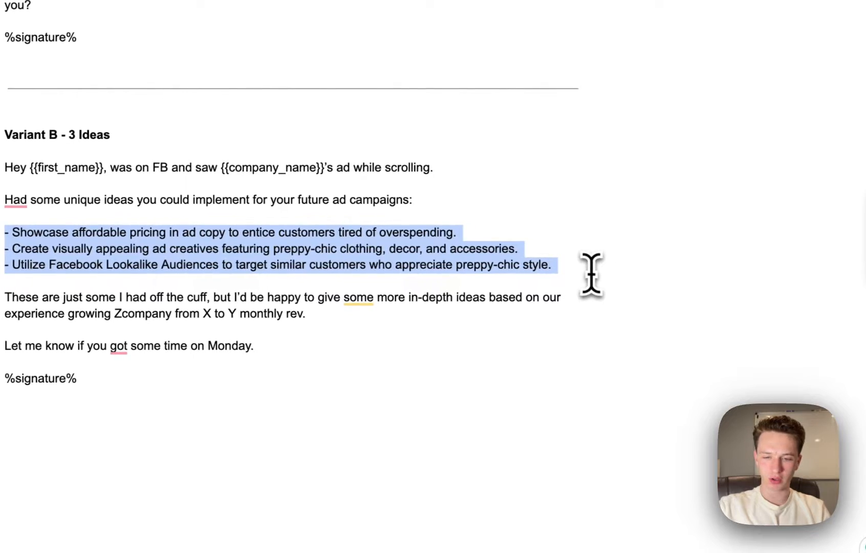
double_click(592, 277)
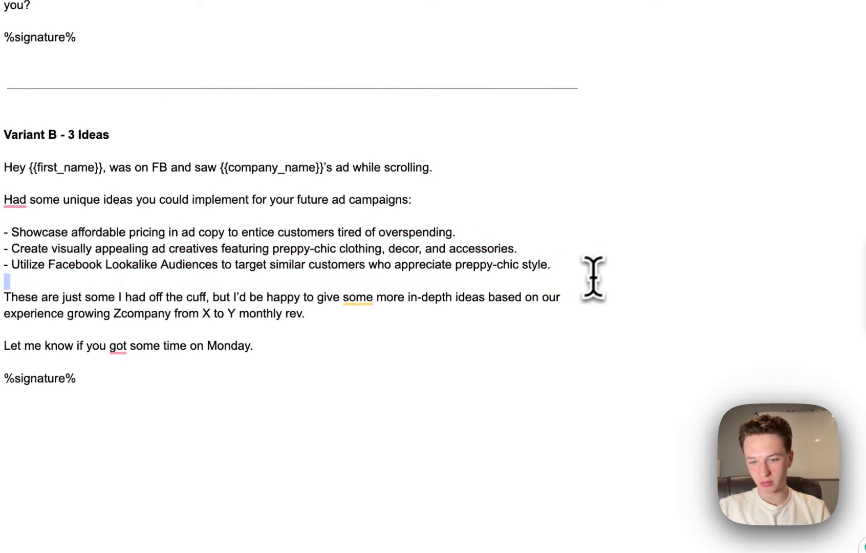
drag(593, 271, 366, 265)
click(724, 306)
drag(426, 274, 820, 295)
click(418, 283)
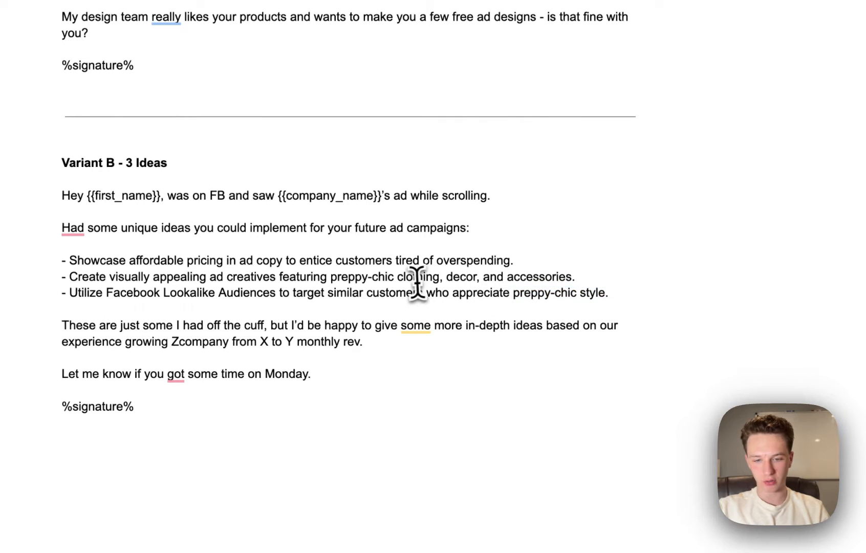
drag(396, 260, 563, 263)
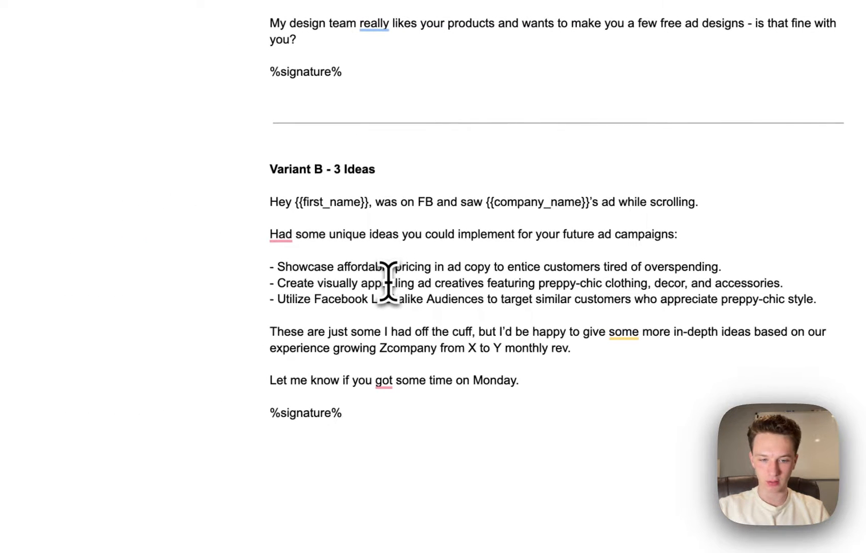
Read Variant B's closing lines, highlighting the more in-depth ideas paragraph and the Monday call to action.
drag(272, 332, 523, 248)
click(569, 248)
click(512, 242)
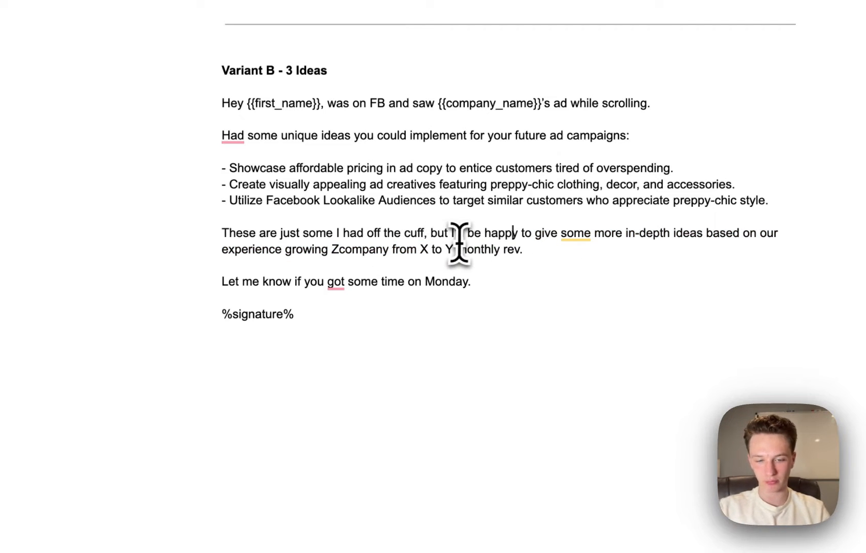
drag(285, 233, 615, 249)
click(640, 265)
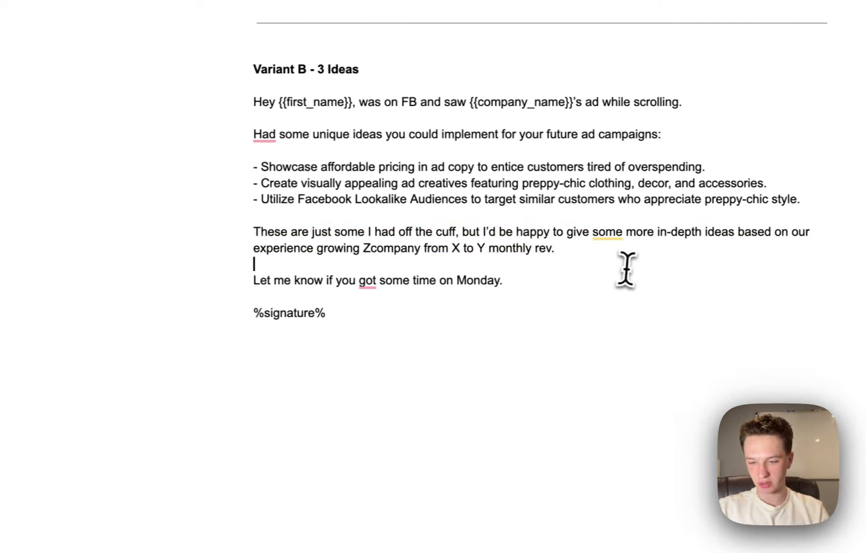
triple_click(301, 282)
click(612, 282)
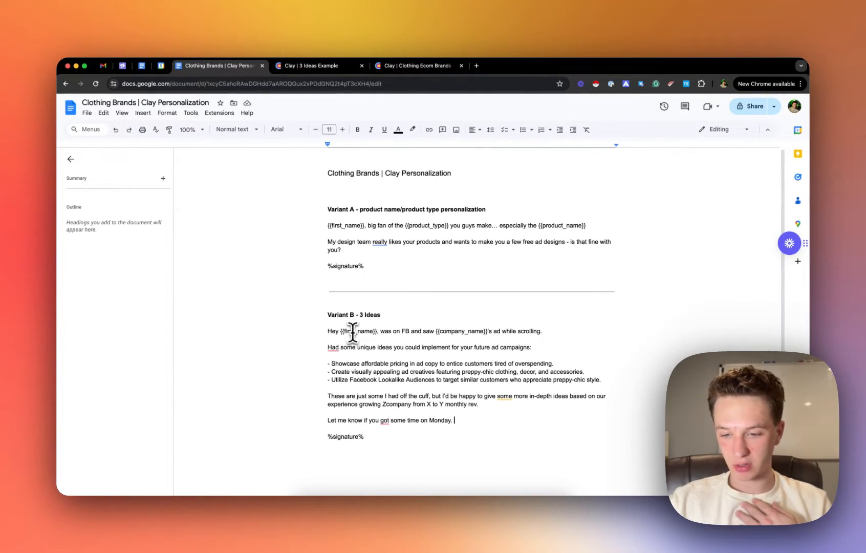
Look over both email variants together, from the document title down to Variant B's signature.
mouse_move(309, 220)
mouse_down()
mouse_move(518, 449)
mouse_move(296, 140)
mouse_move(315, 170)
mouse_up()
click(519, 446)
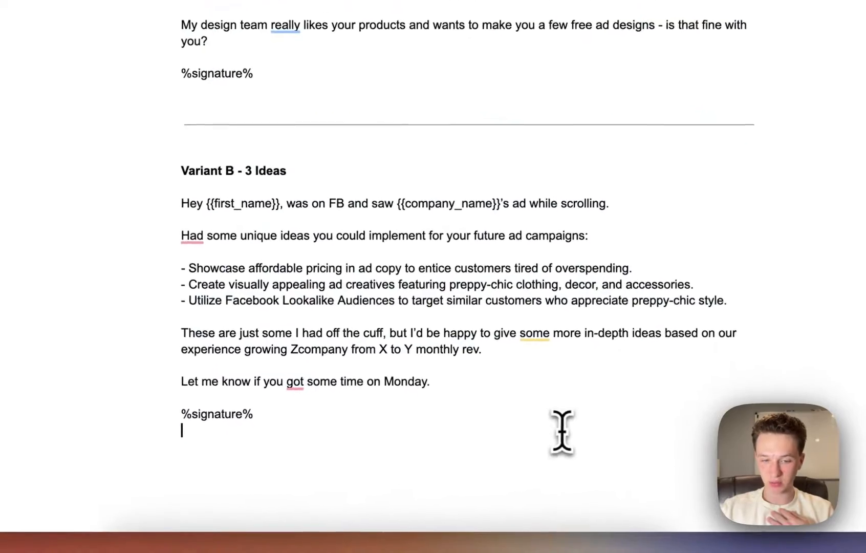
click(317, 168)
mouse_move(322, 122)
mouse_down()
mouse_move(442, 280)
mouse_move(476, 412)
mouse_up()
click(449, 388)
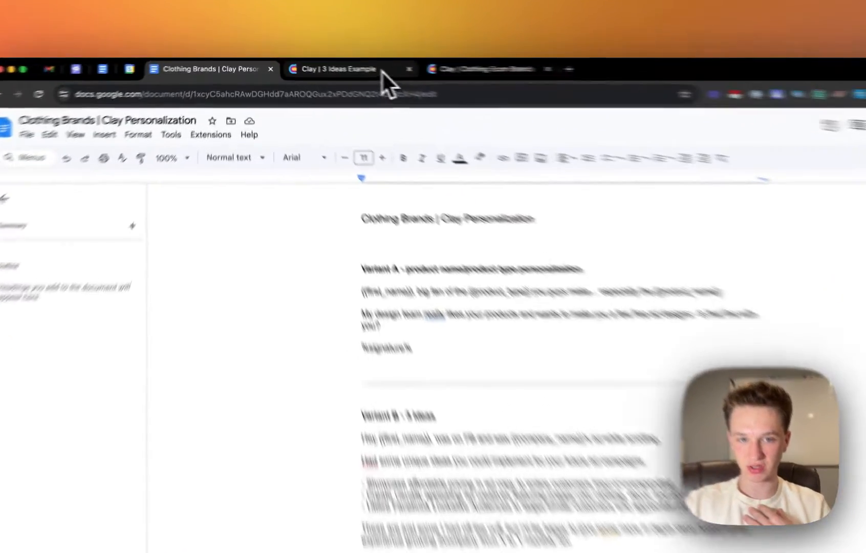
Move the Clay 3 Ideas Example tab last, switch to the Clothing Ecom Brands table and view its product type and company name columns.
drag(341, 65, 430, 65)
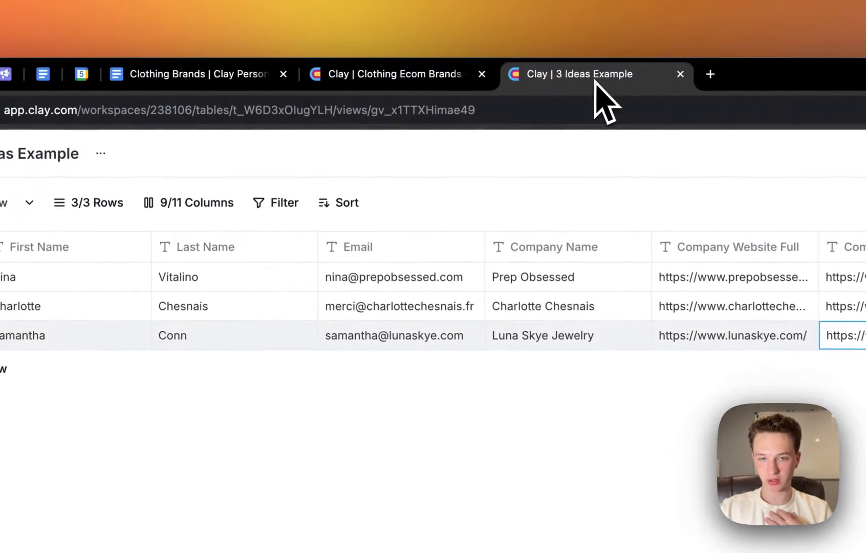
click(323, 65)
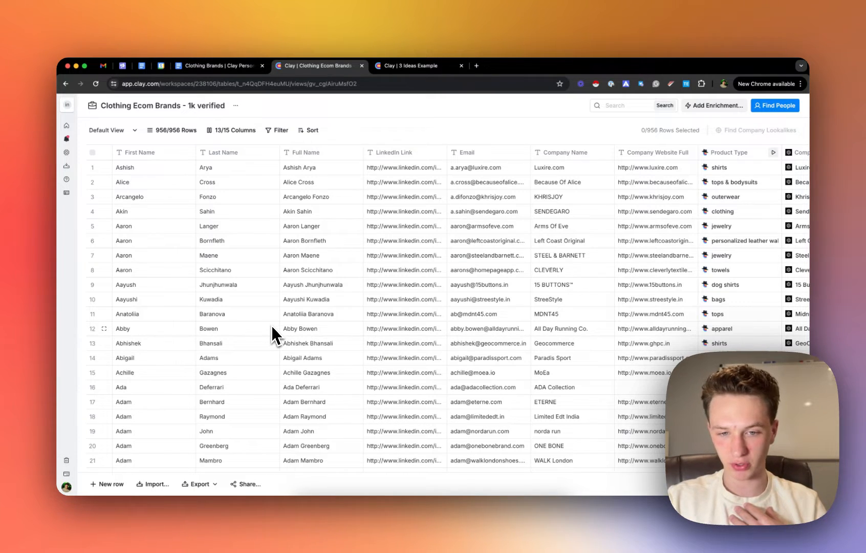
scroll(235, 246, right, 1)
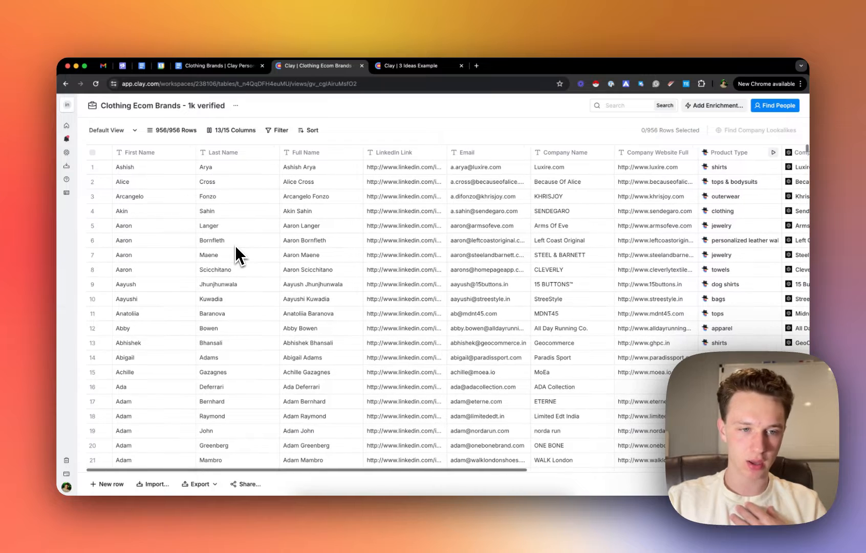
scroll(376, 199, right, 8)
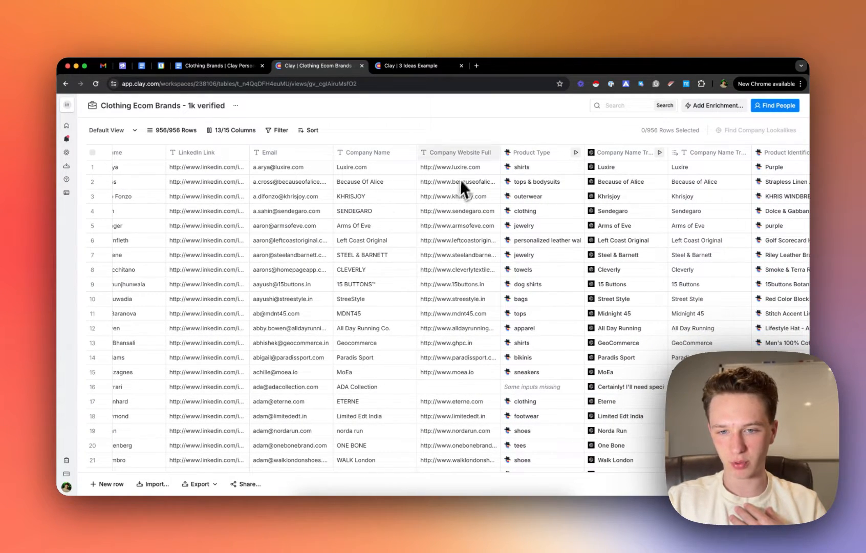
Look across the table's columns from Company Website Full through Product Type and Company Name to the Product Identification and Product Normalization columns.
scroll(279, 240, right, 4)
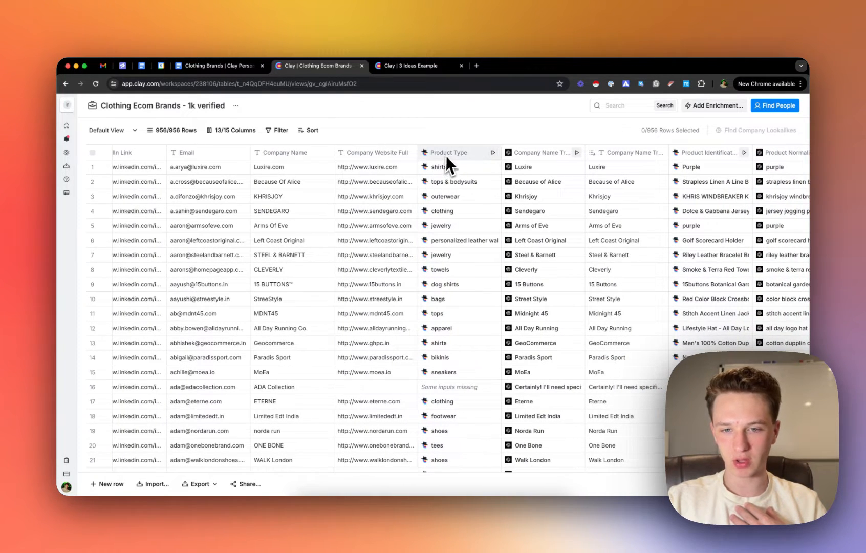
scroll(633, 154, right, 8)
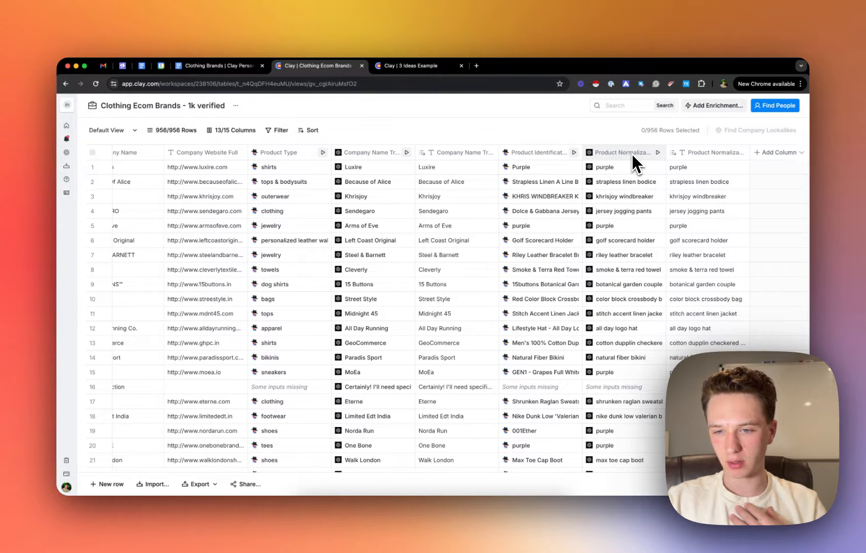
scroll(632, 155, left, 1)
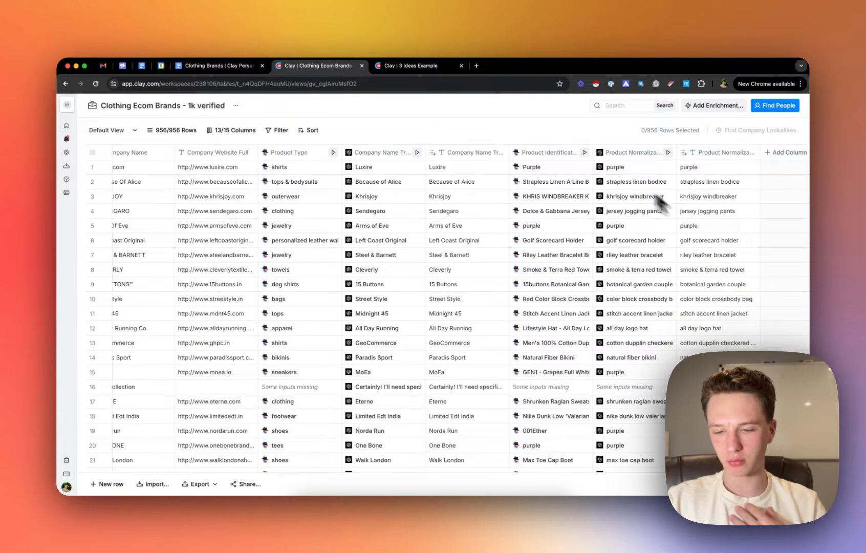
scroll(473, 222, left, 2)
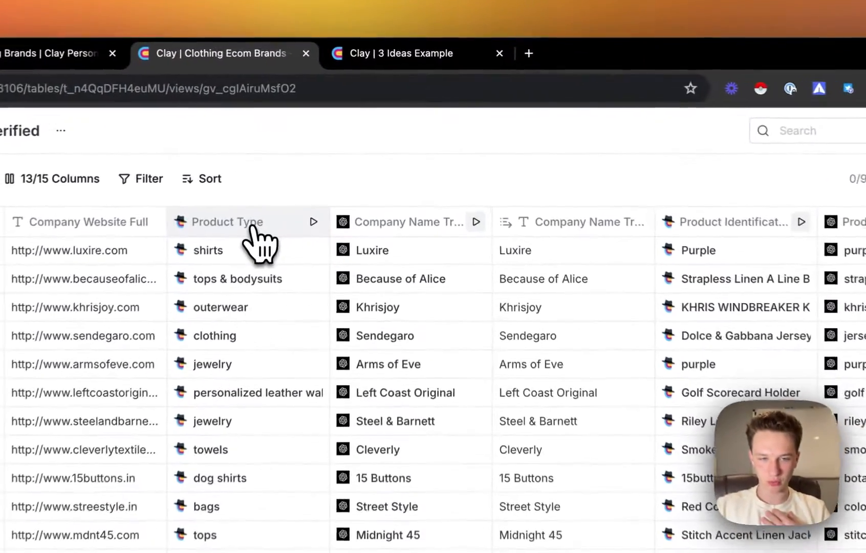
Open the Product Type column's configuration and look over its OpenAI API key choice and the Mission prompt's placement.
click(334, 154)
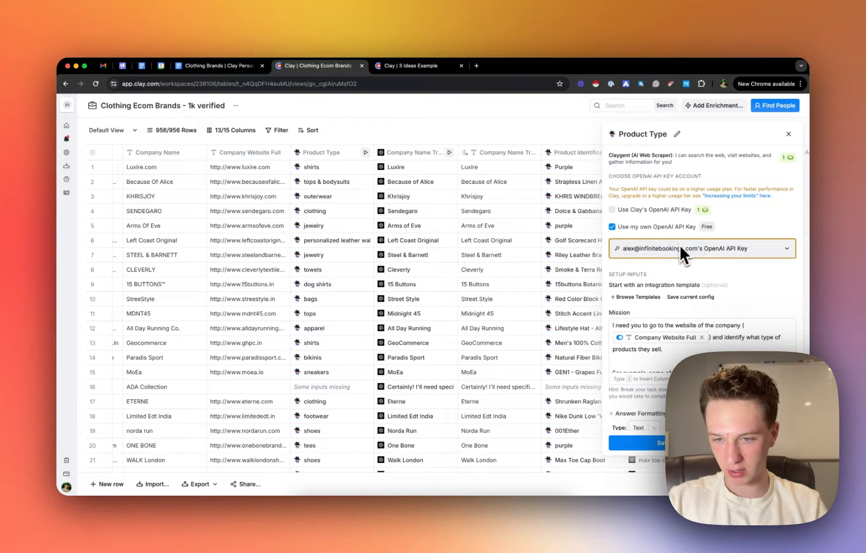
scroll(694, 233, down, 1)
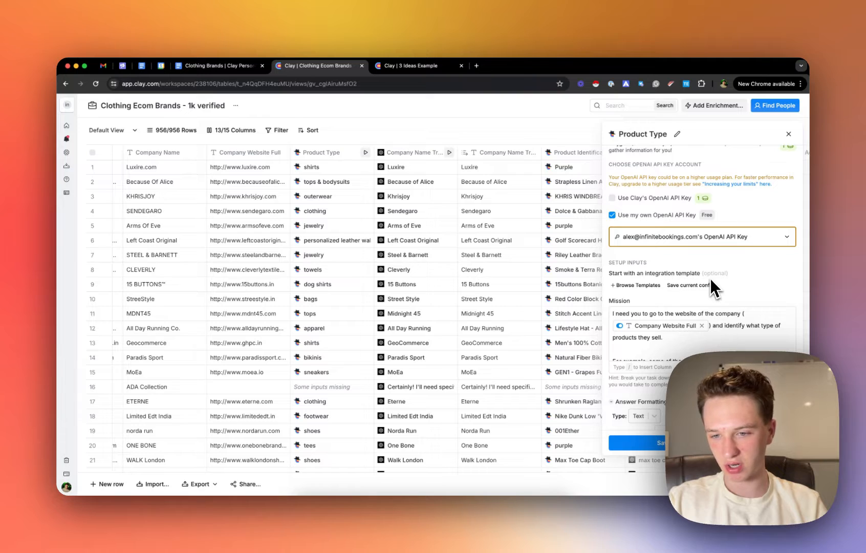
scroll(743, 291, down, 3)
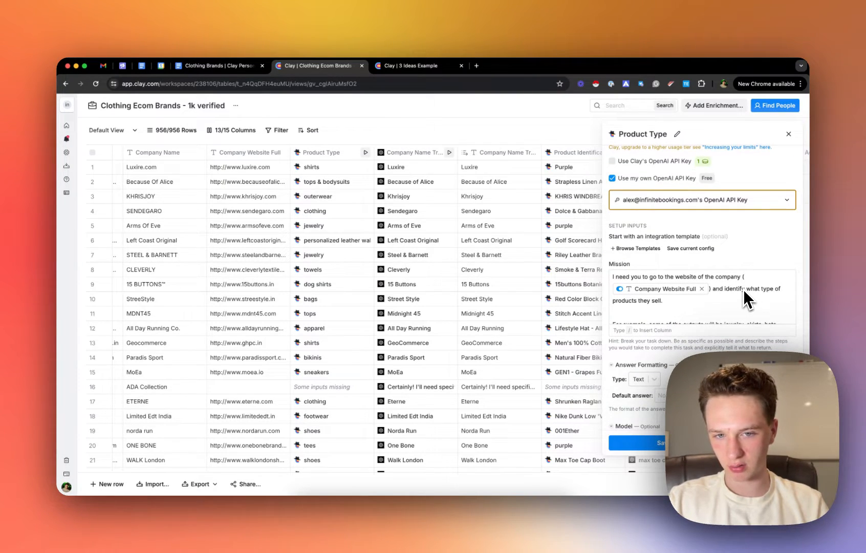
scroll(735, 319, down, 1)
scroll(734, 320, up, 1)
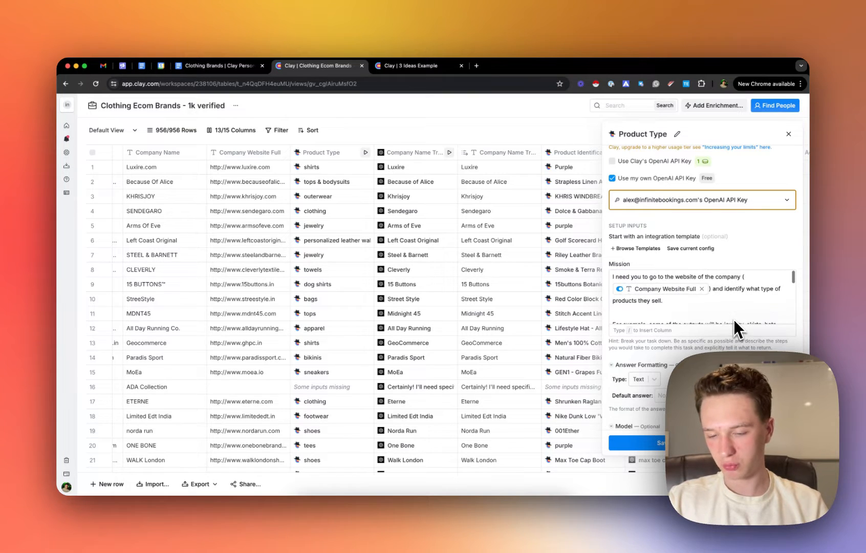
scroll(729, 268, down, 1)
scroll(729, 268, down, 2)
scroll(733, 275, up, 1)
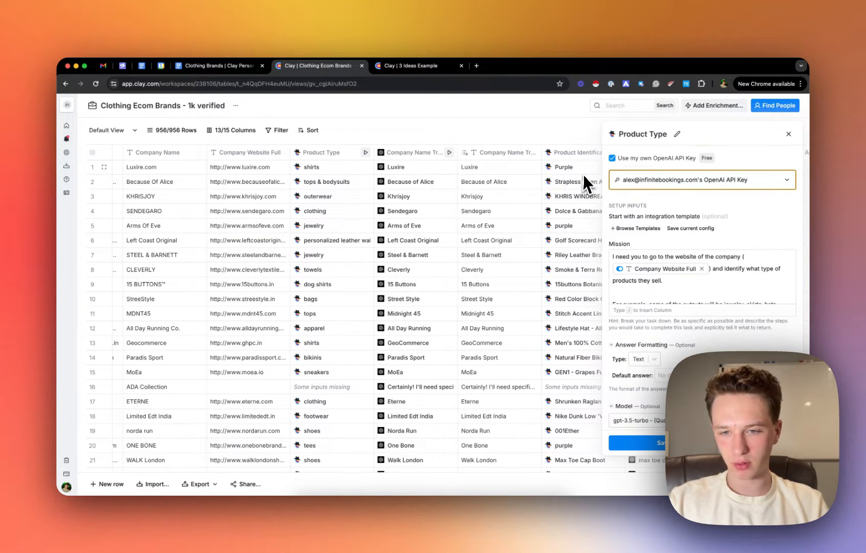
scroll(671, 282, down, 1)
scroll(673, 282, up, 1)
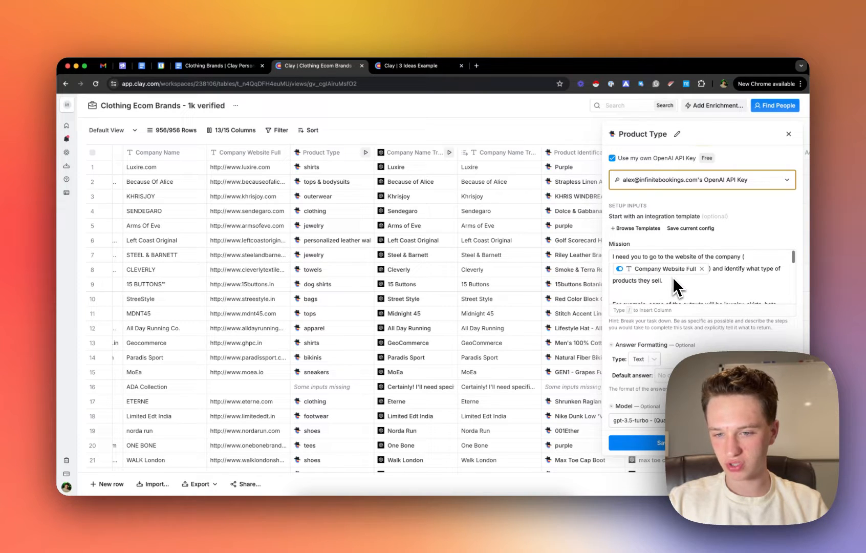
Read the Product Type Mission prompt from the website instruction through the example outputs to the rule about being more specific than "clothing".
mouse_move(628, 262)
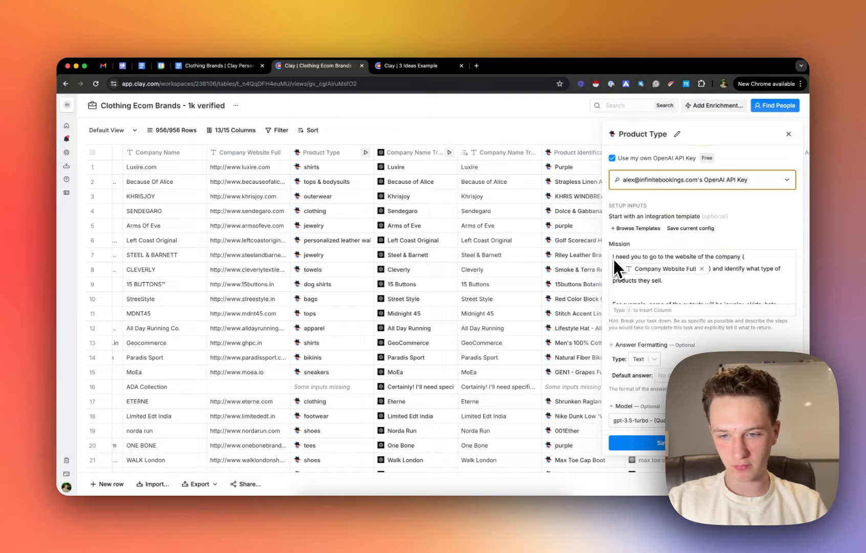
scroll(734, 273, down, 2)
scroll(734, 273, up, 2)
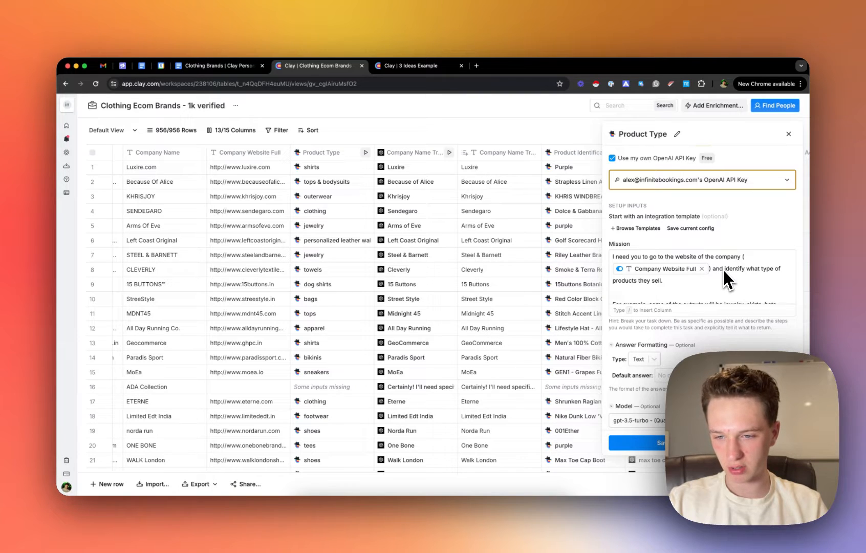
scroll(723, 270, down, 3)
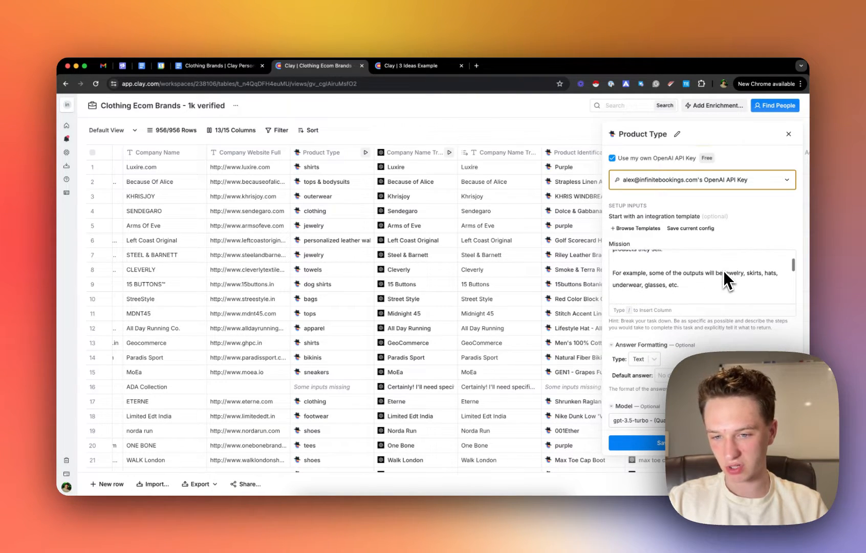
scroll(724, 271, down, 1)
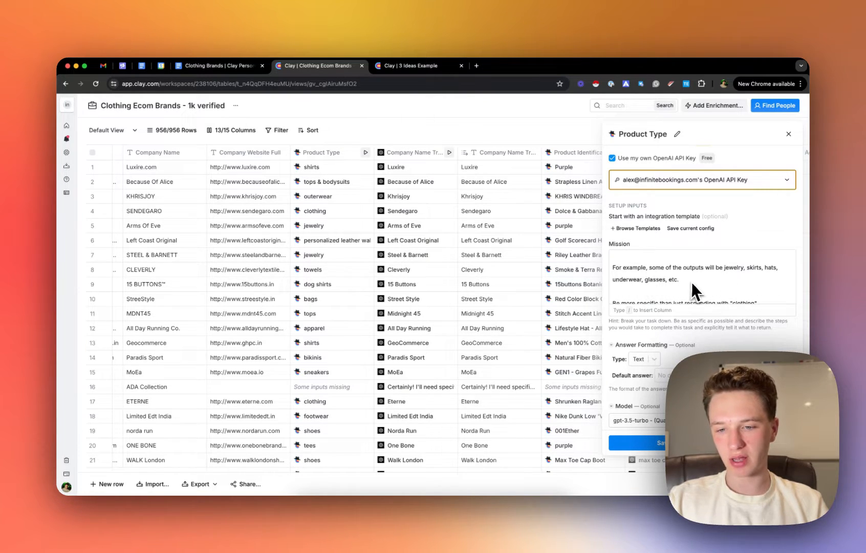
scroll(699, 286, down, 2)
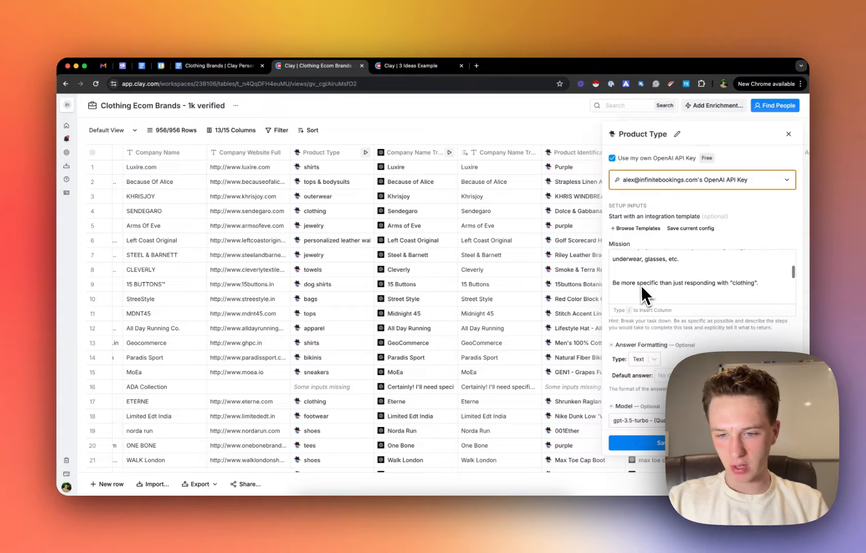
scroll(691, 283, down, 2)
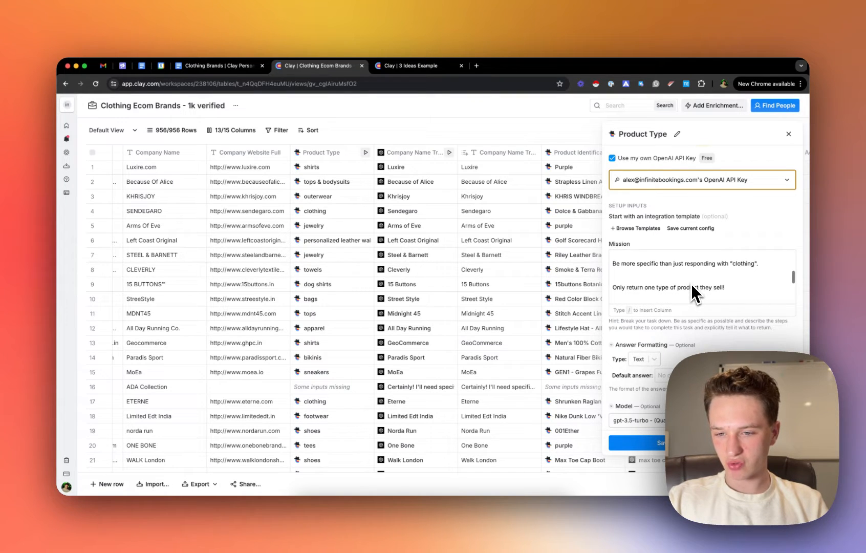
Read the remaining Mission rules on returning one product type, the "purple" fallback and lowercase-only responses.
scroll(695, 293, down, 1)
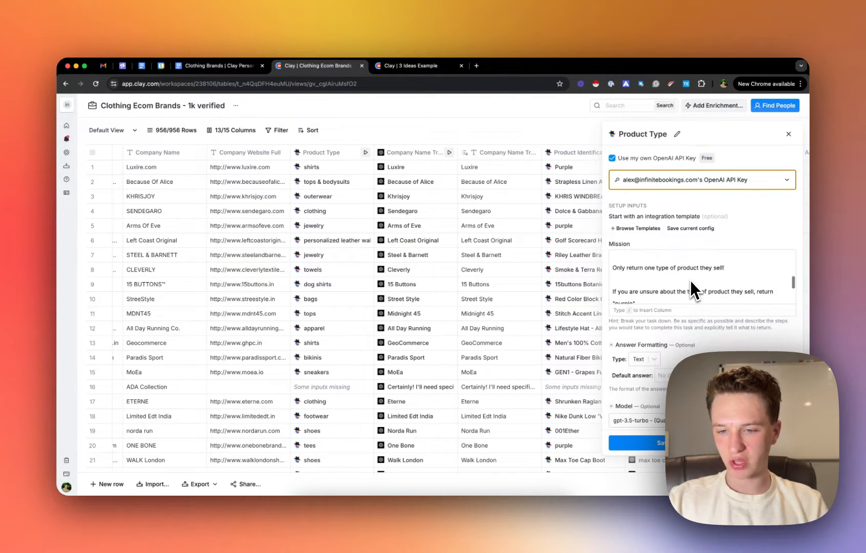
scroll(686, 281, down, 1)
scroll(686, 281, down, 1)
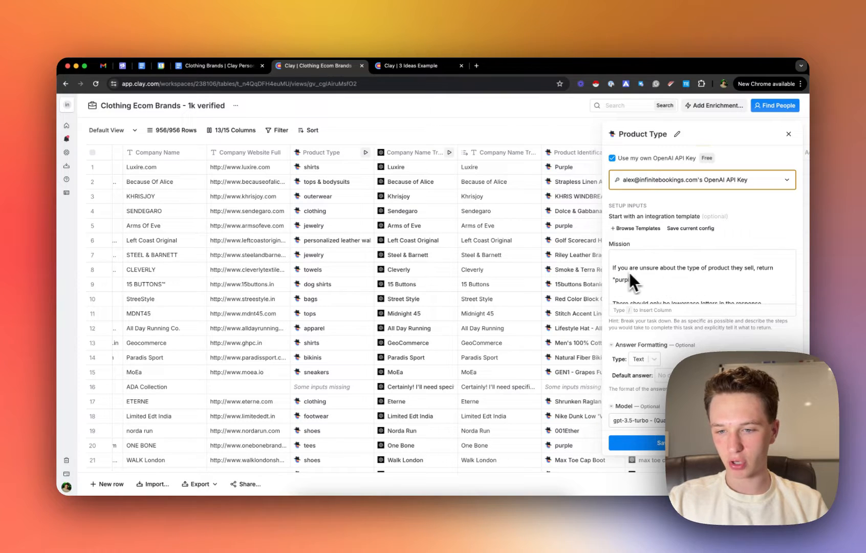
scroll(743, 279, down, 2)
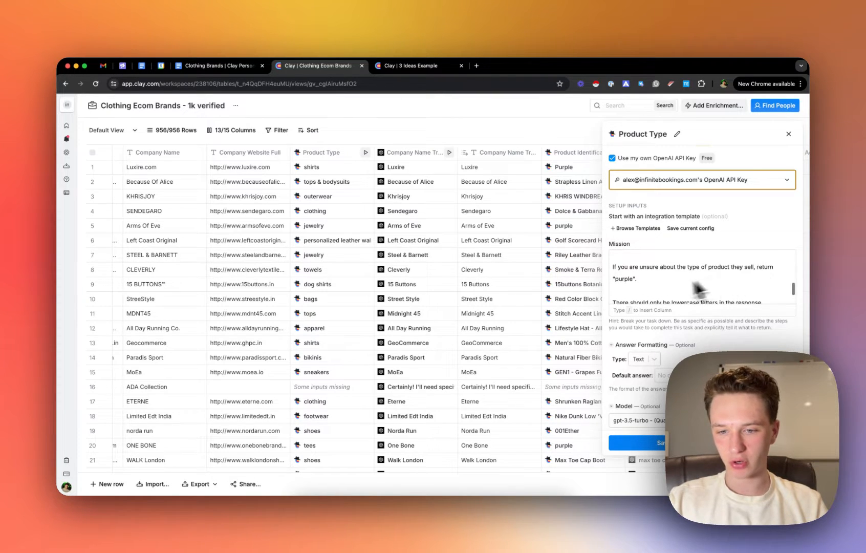
scroll(620, 281, down, 1)
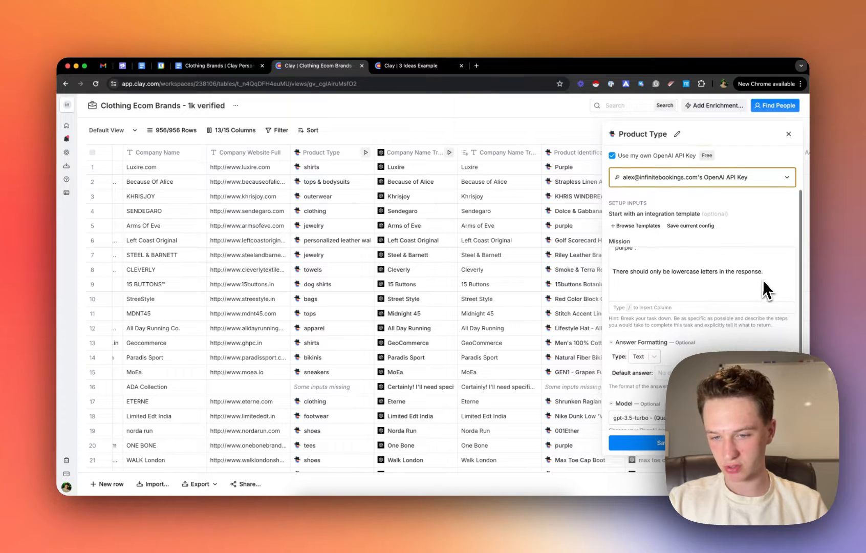
scroll(763, 280, down, 1)
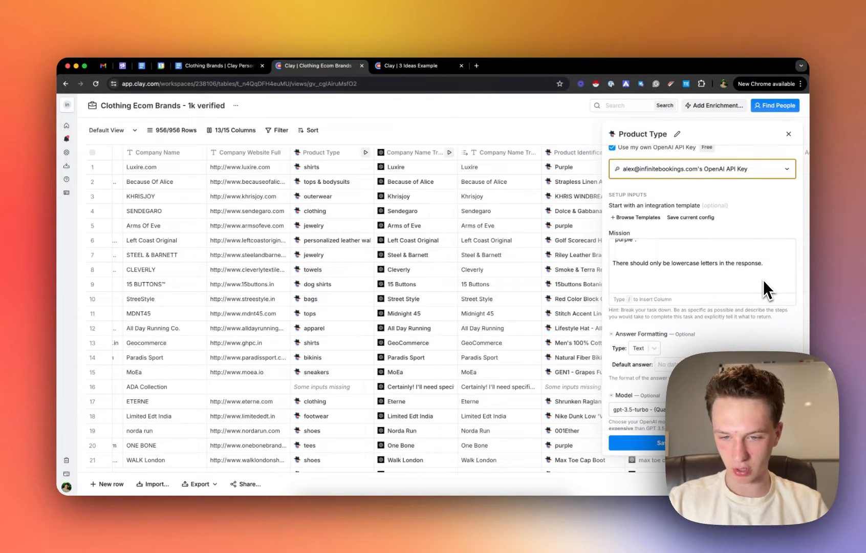
Review the Product Type answer formatting, model, max cost and run settings, including auto-update and the conditional formula, and close the configuration.
scroll(764, 280, down, 1)
scroll(764, 280, down, 5)
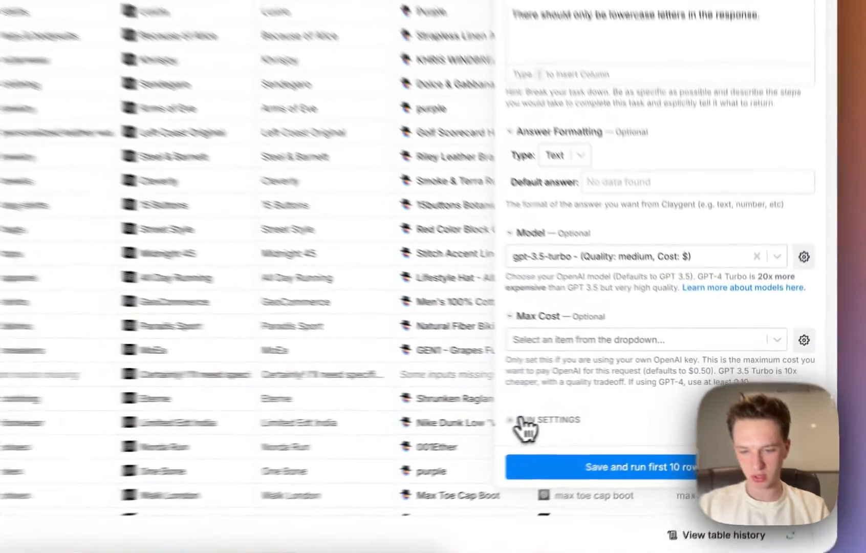
click(525, 421)
scroll(470, 387, down, 10)
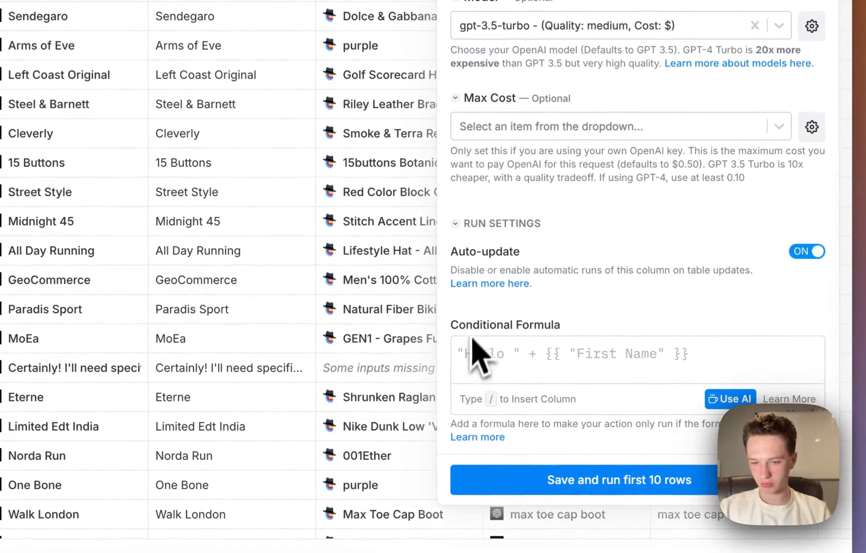
scroll(468, 258, up, 5)
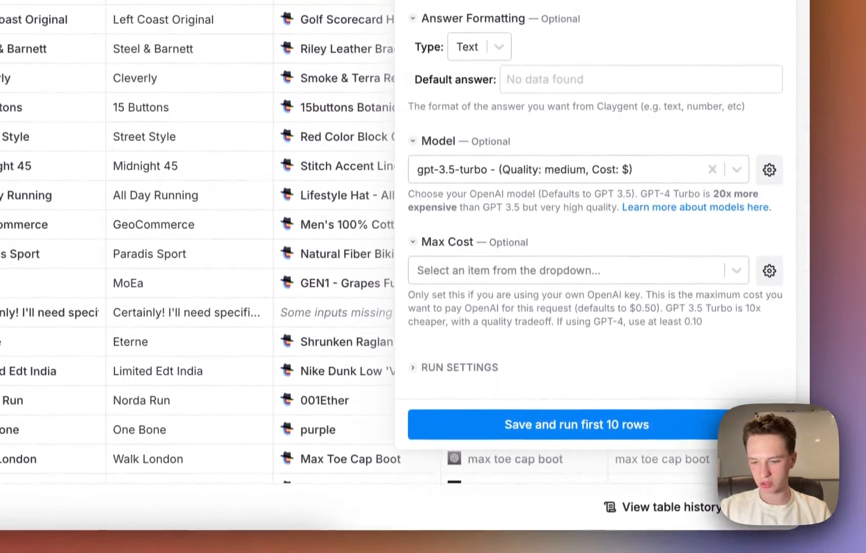
click(688, 411)
click(665, 422)
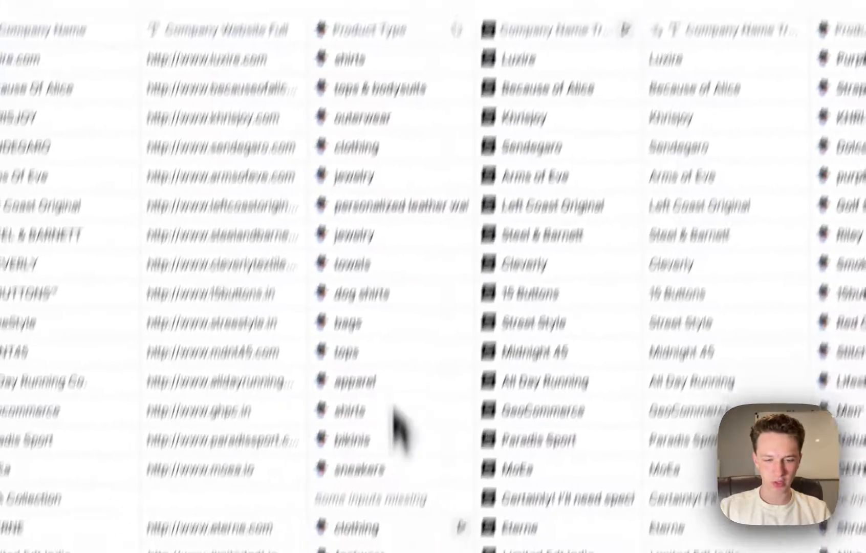
Scan the generated Product Type values down the brand rows, closing the cell details, and return to the first rows.
scroll(426, 444, down, 6)
scroll(430, 435, up, 6)
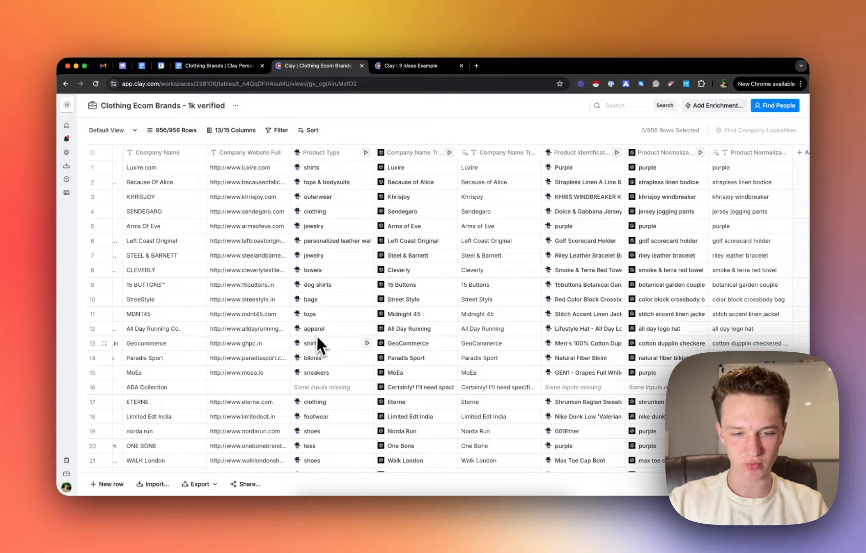
scroll(320, 343, down, 3)
scroll(323, 350, up, 4)
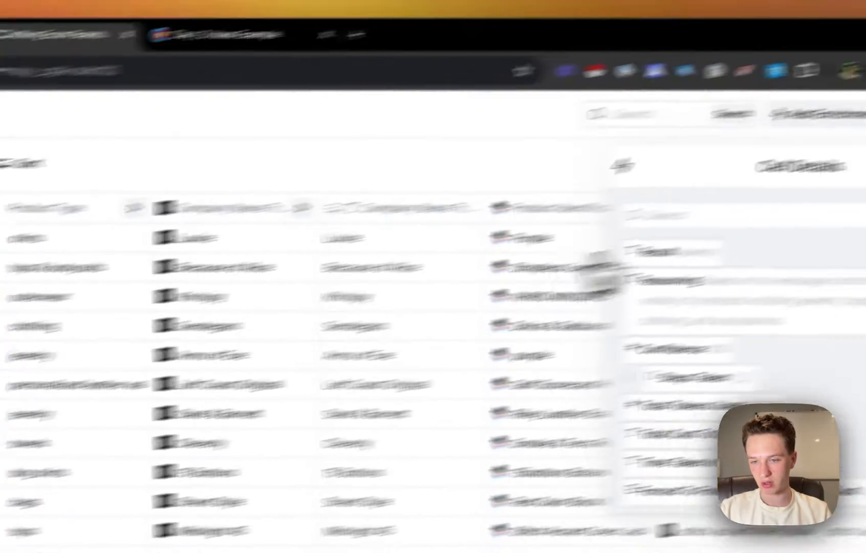
click(778, 205)
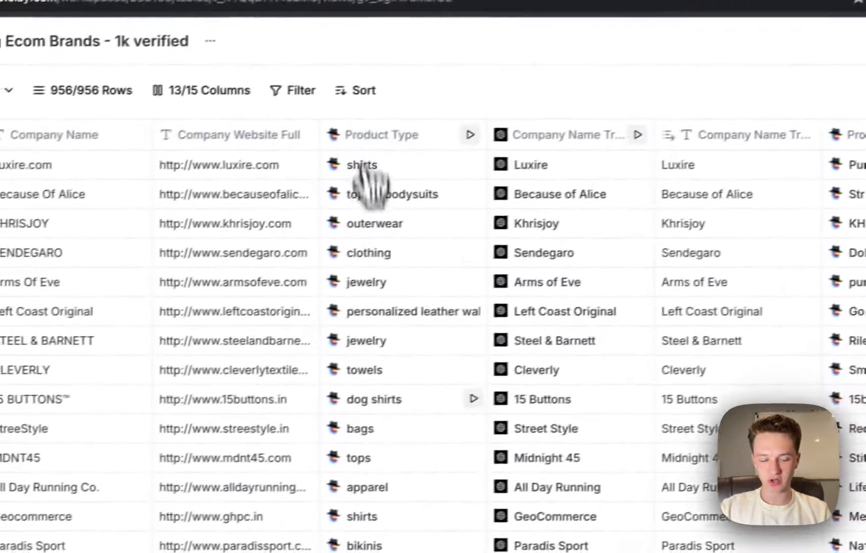
scroll(430, 429, down, 10)
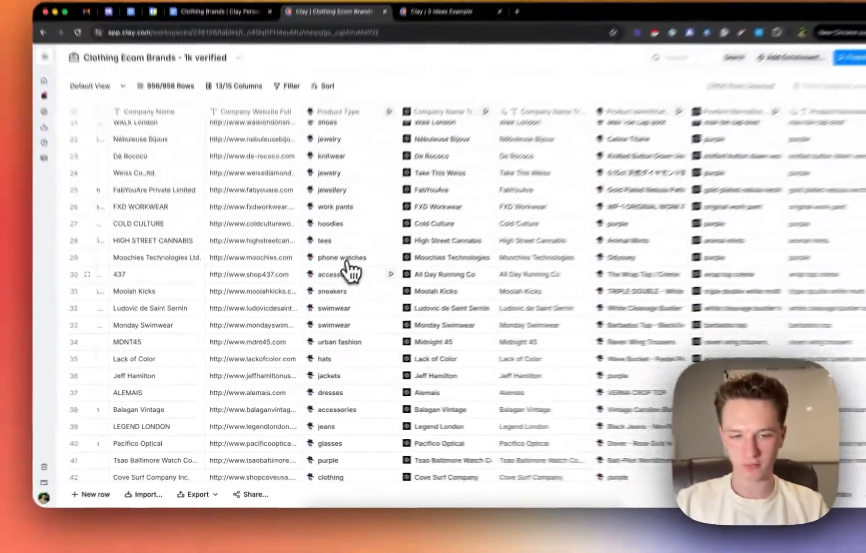
scroll(333, 314, up, 5)
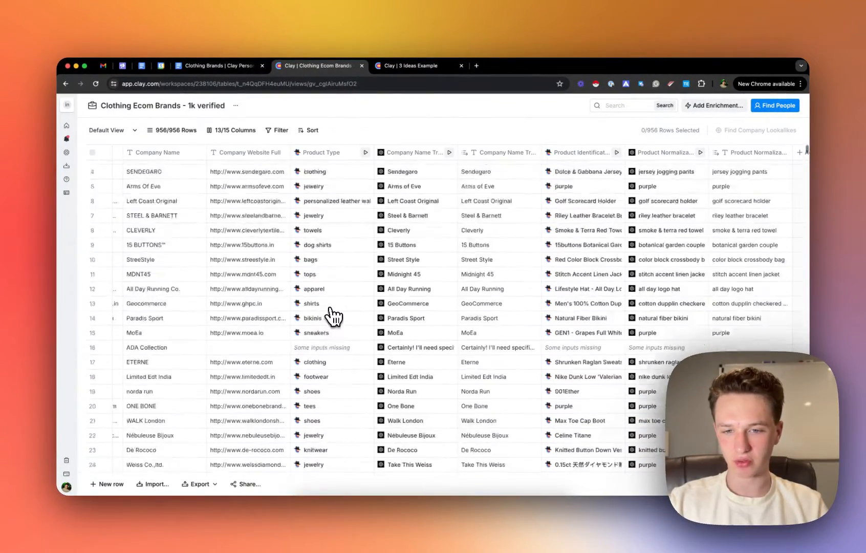
scroll(334, 316, up, 2)
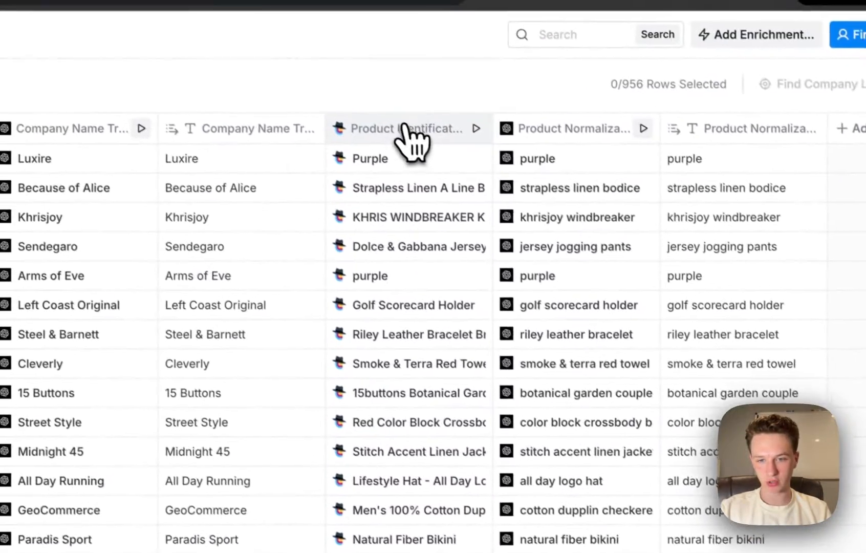
Open the Product Identification column's configuration and read the Mission instruction to visit the company website and select one product at random.
click(306, 40)
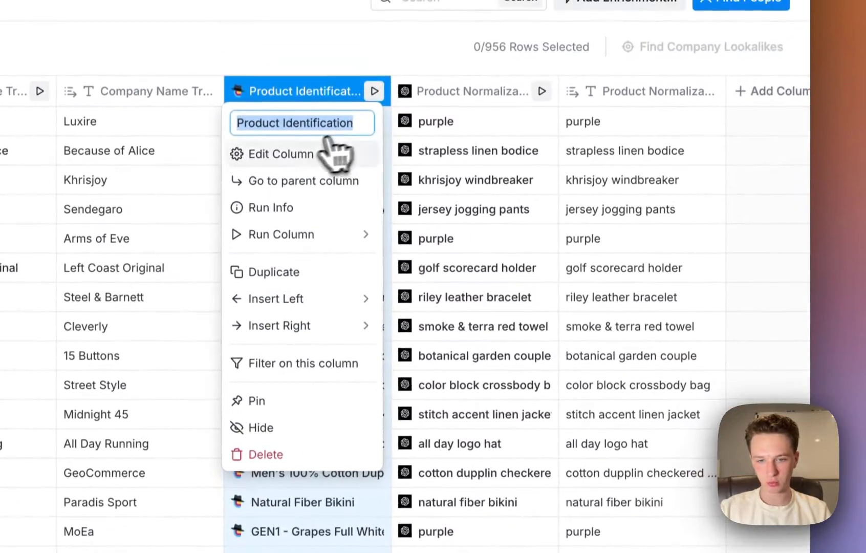
click(368, 148)
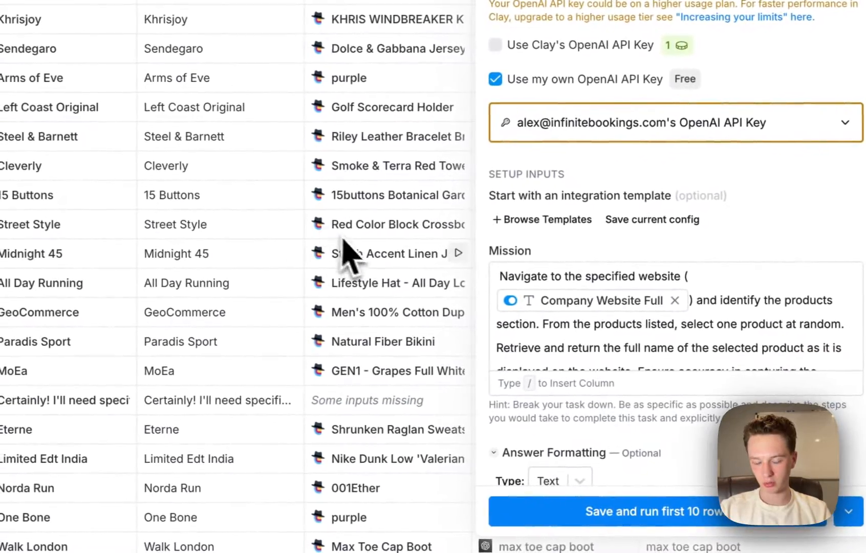
scroll(434, 393, down, 1)
scroll(435, 394, up, 1)
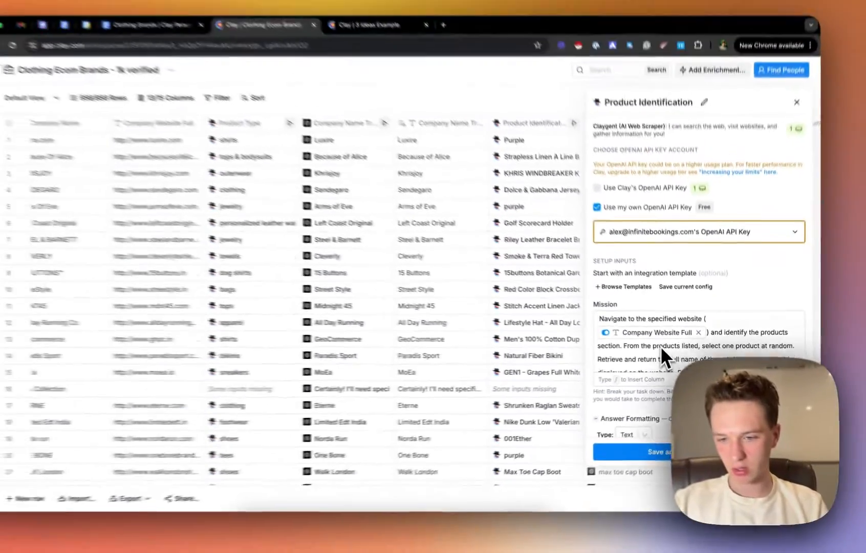
mouse_move(611, 306)
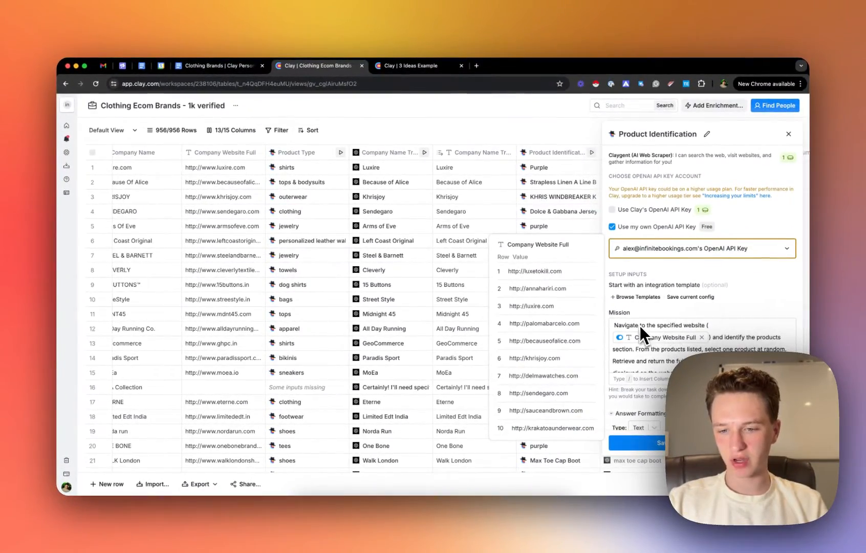
scroll(706, 342, down, 1)
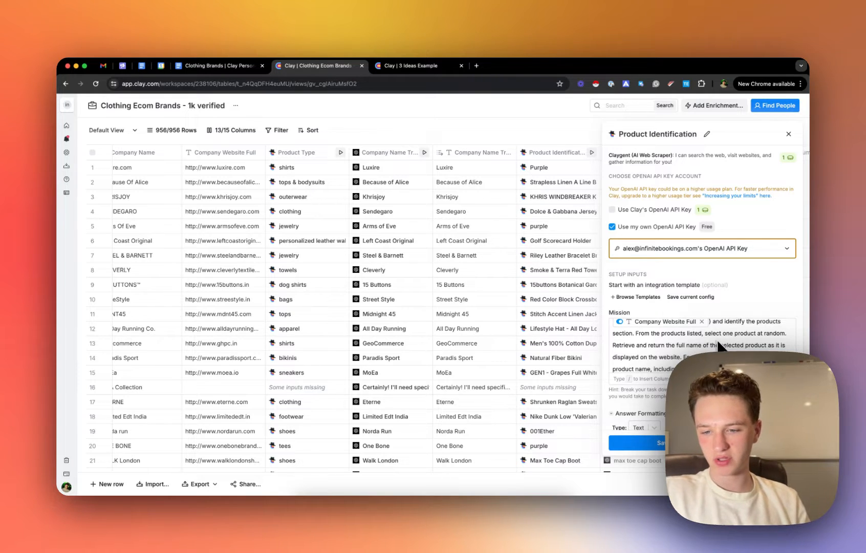
scroll(653, 351, down, 2)
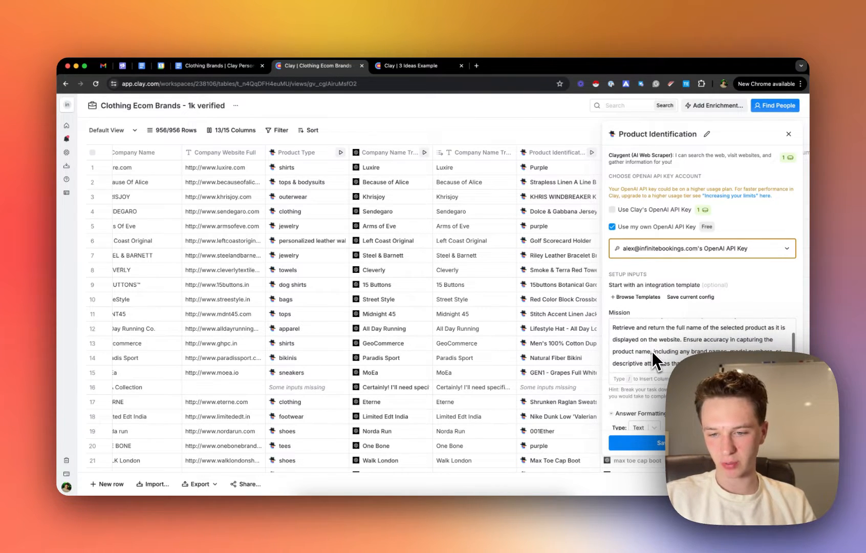
Read the remaining Mission rules on capturing the full product name, a readable format and the "purple" fallback, highlighting the fallback line.
scroll(716, 347, down, 1)
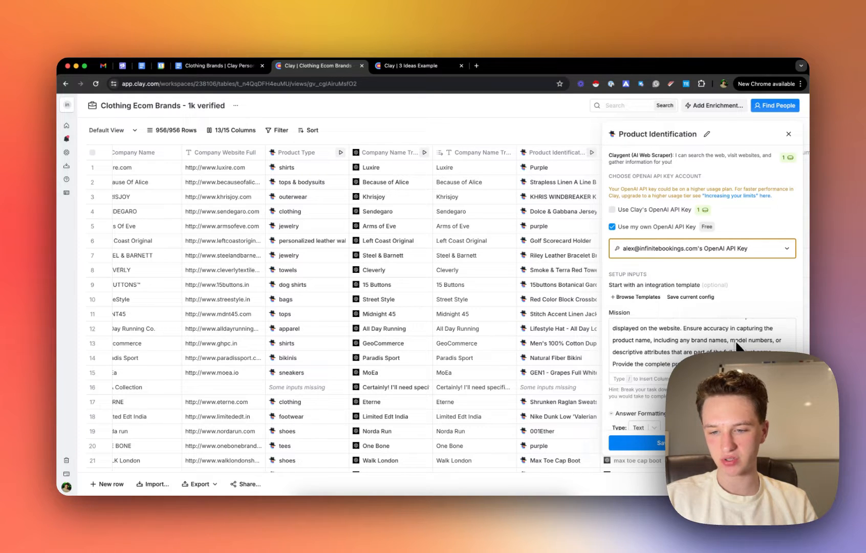
scroll(631, 355, down, 2)
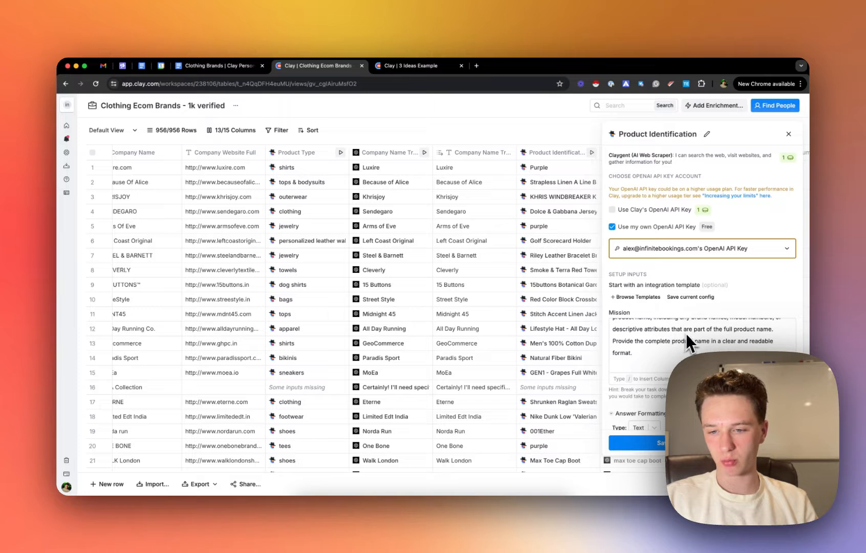
scroll(642, 338, down, 3)
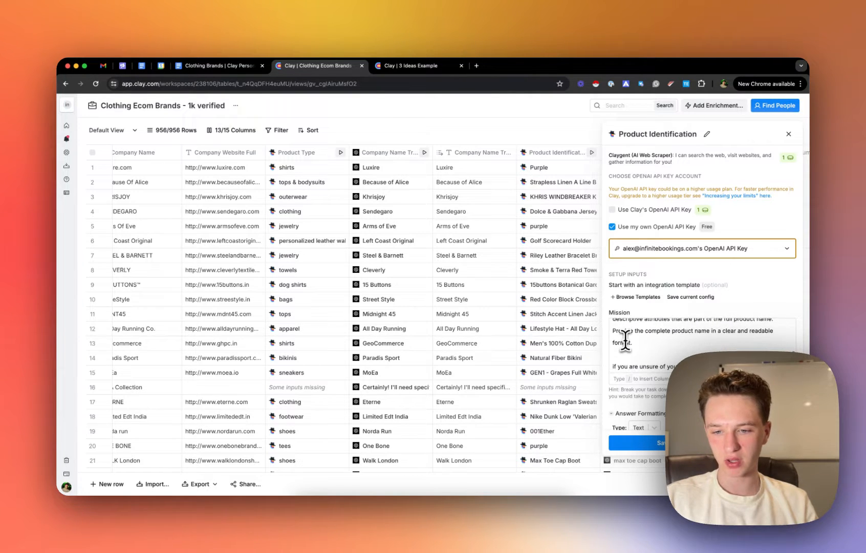
scroll(642, 338, down, 2)
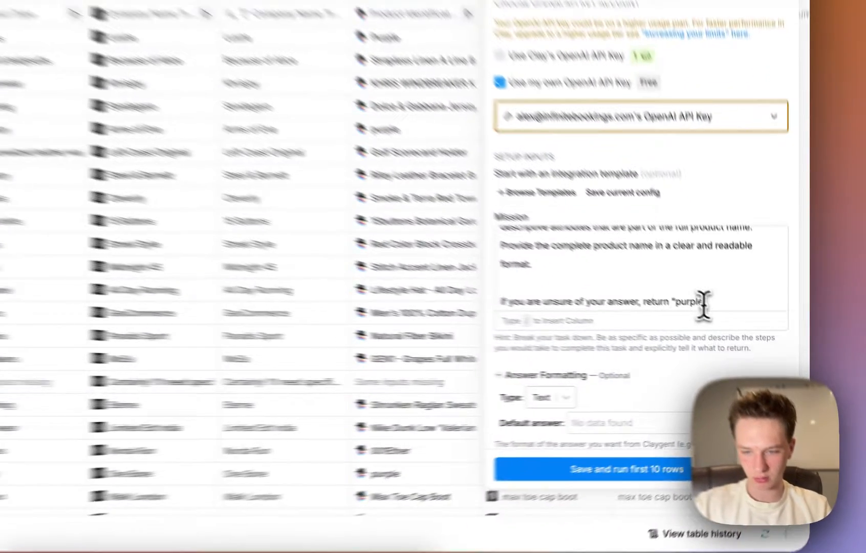
drag(746, 336, 613, 338)
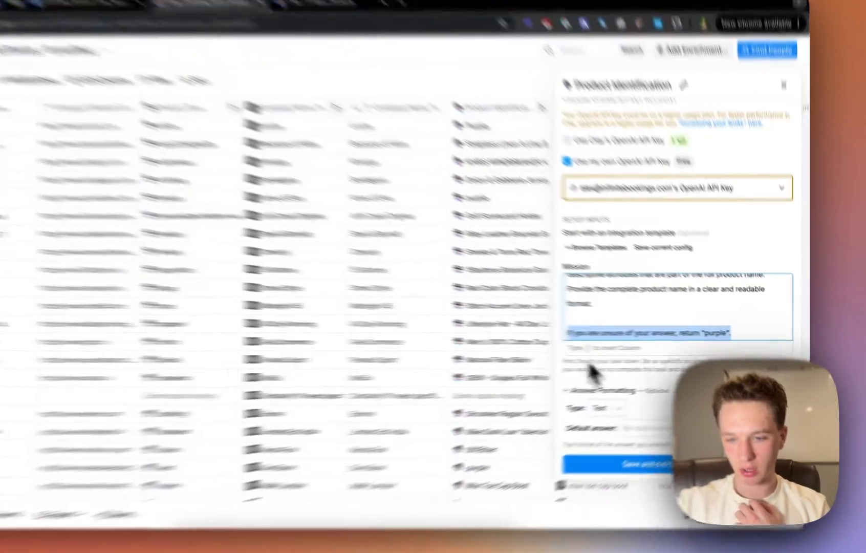
Review the Product Identification answer formatting, model and max cost settings, revisit the full Mission prompt and close the configuration.
click(704, 384)
scroll(706, 385, down, 3)
scroll(604, 430, up, 2)
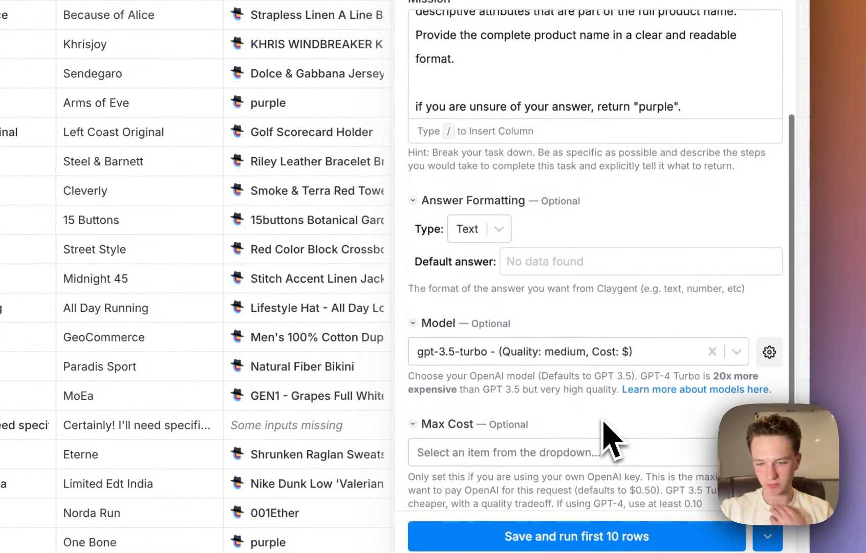
scroll(606, 437, down, 2)
scroll(605, 437, up, 6)
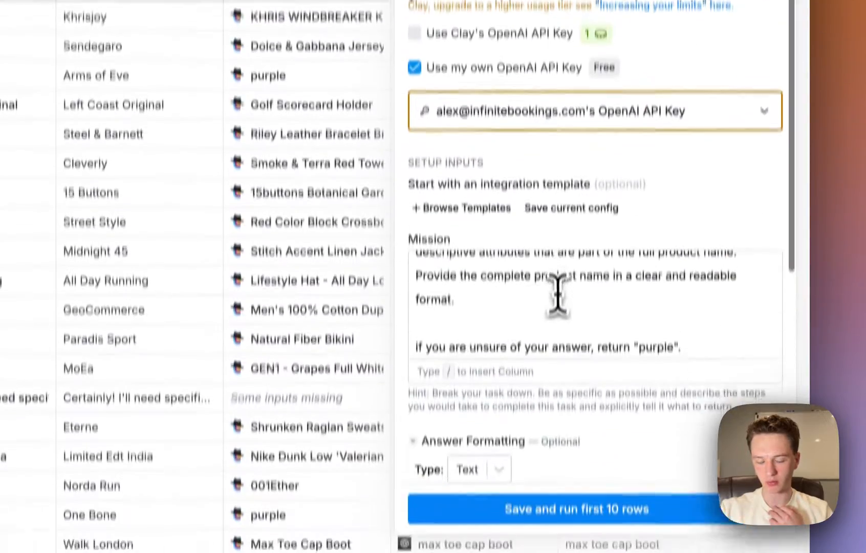
click(557, 437)
scroll(561, 336, down, 2)
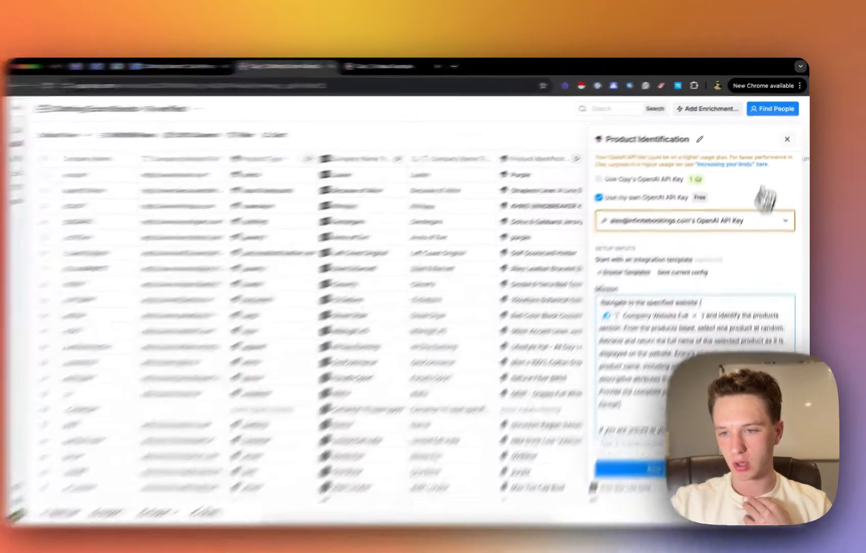
click(786, 136)
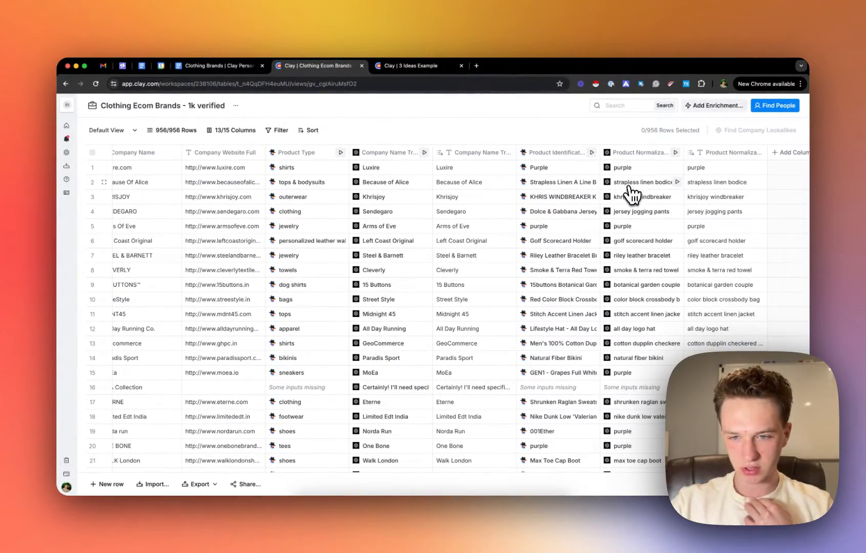
Inspect the Product Identification cell details for Because of Alice, Left Coast Original and Steel & Barnett, and scan the values further down.
scroll(586, 193, down, 1)
scroll(570, 180, up, 1)
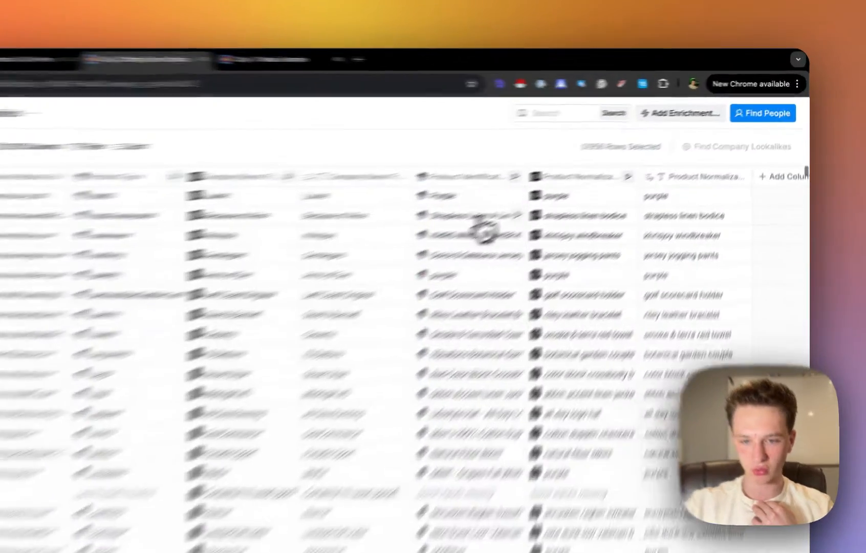
click(570, 180)
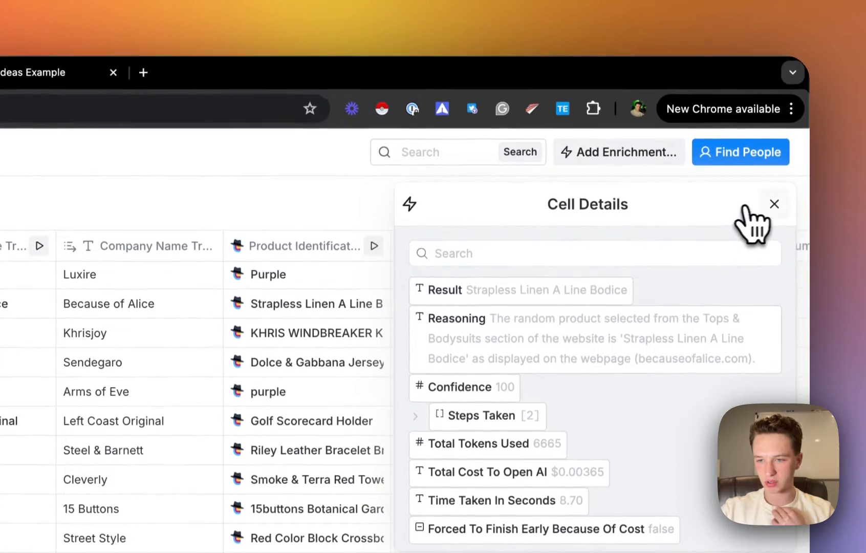
click(775, 179)
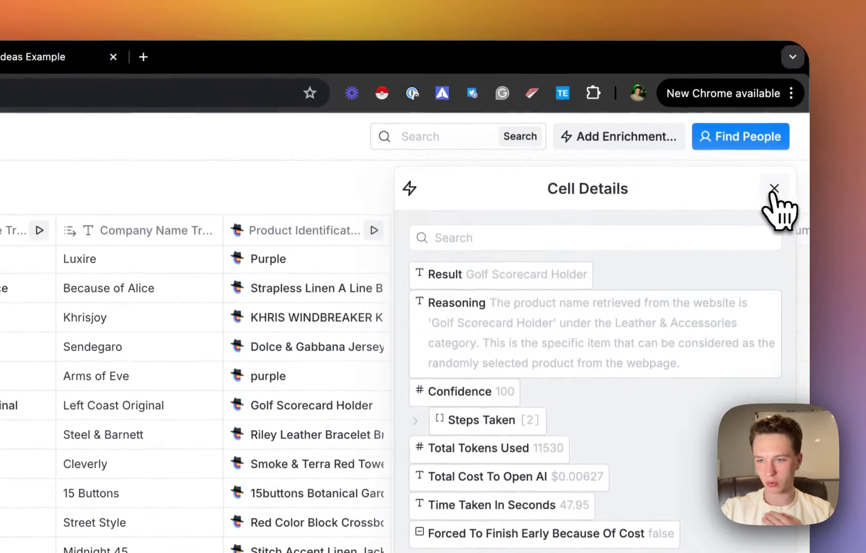
click(774, 189)
click(313, 434)
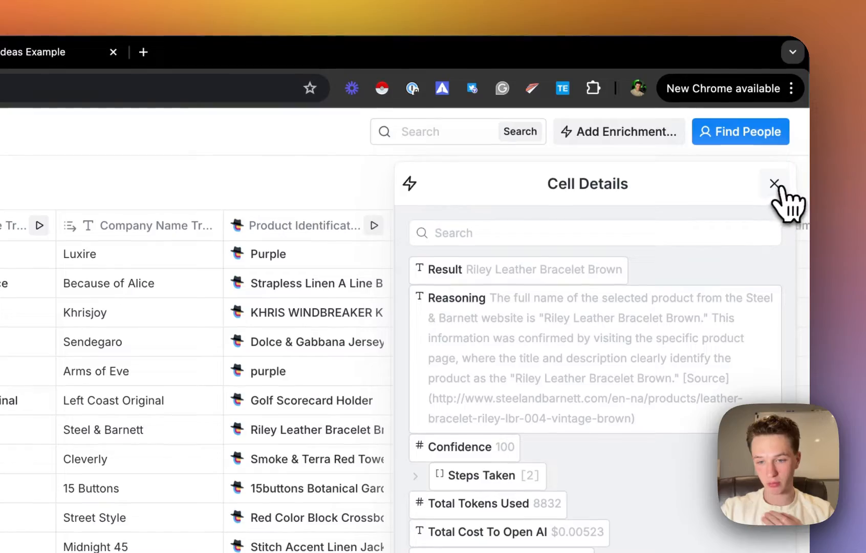
click(775, 106)
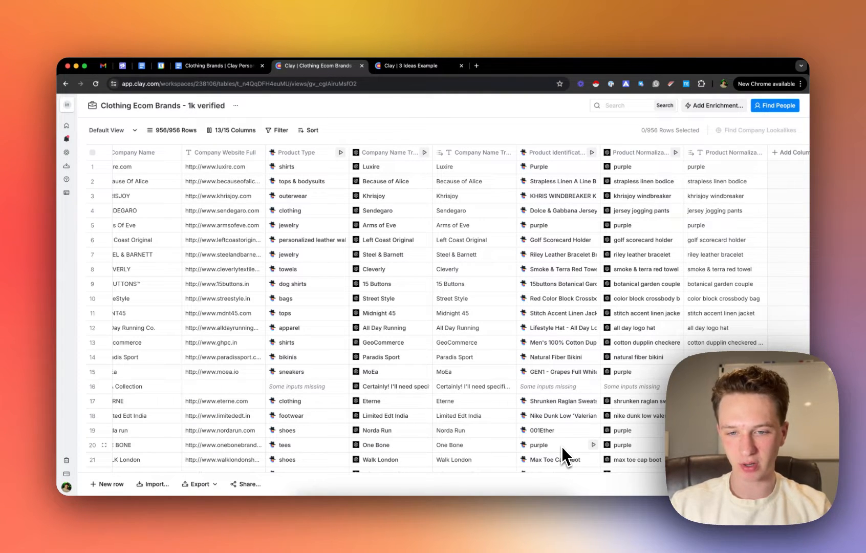
scroll(546, 290, down, 5)
scroll(545, 287, up, 5)
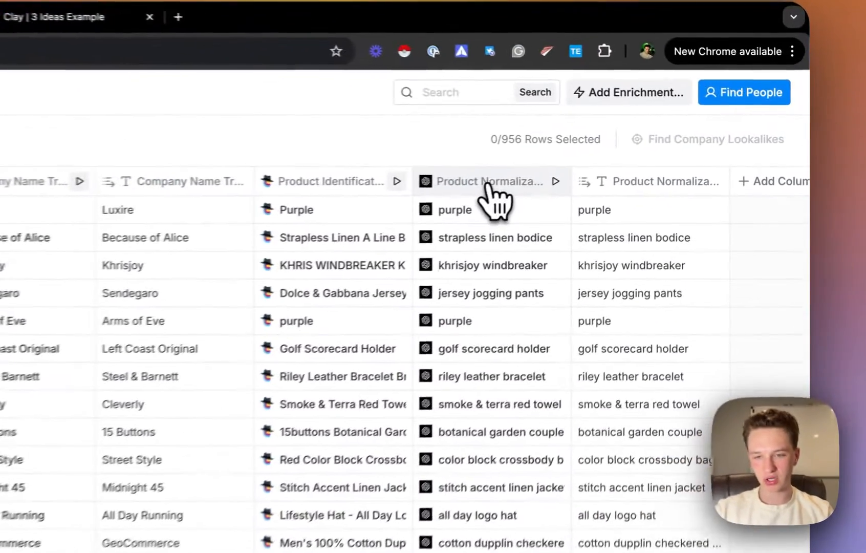
Open the Product Normalization column's configuration and read the prompt's result input and the rule to phrase names as if talking in a sentence.
click(644, 153)
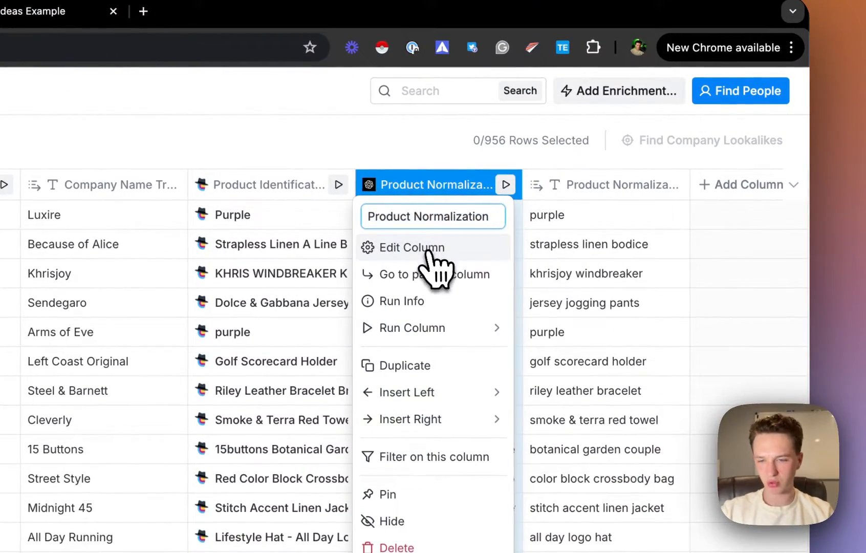
click(427, 250)
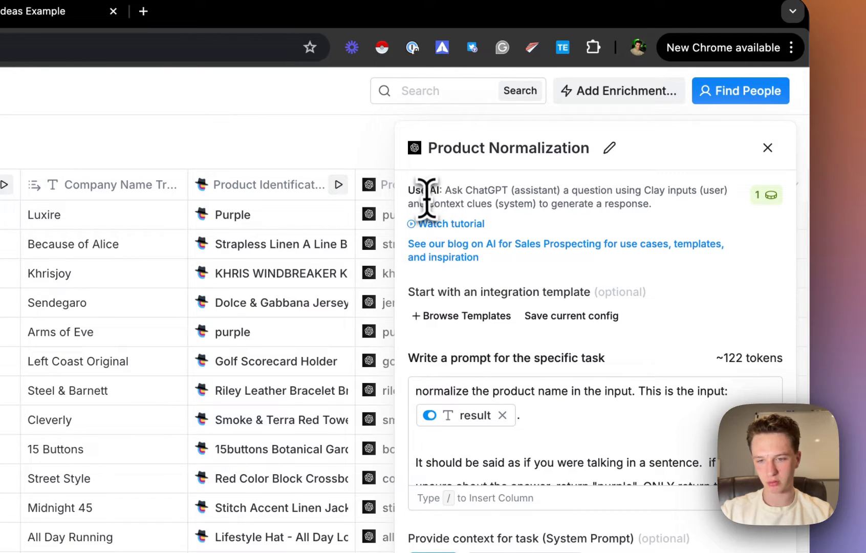
click(567, 200)
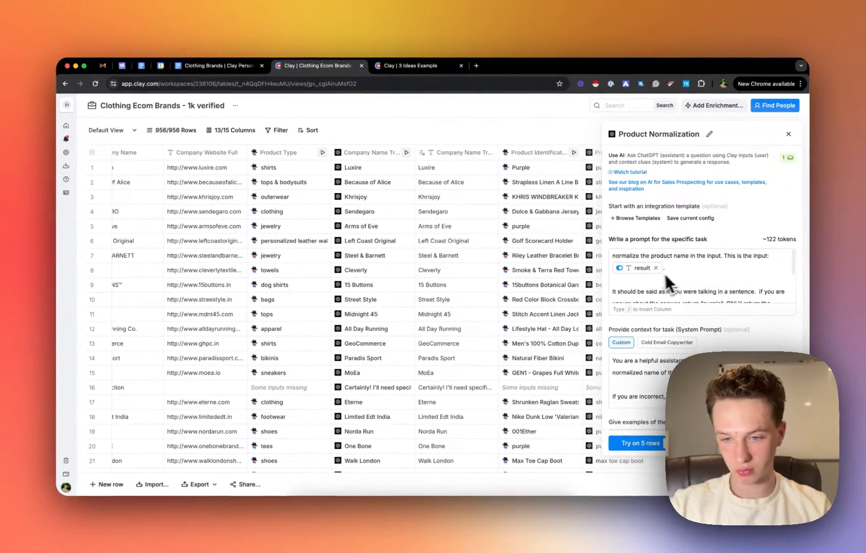
scroll(665, 274, down, 2)
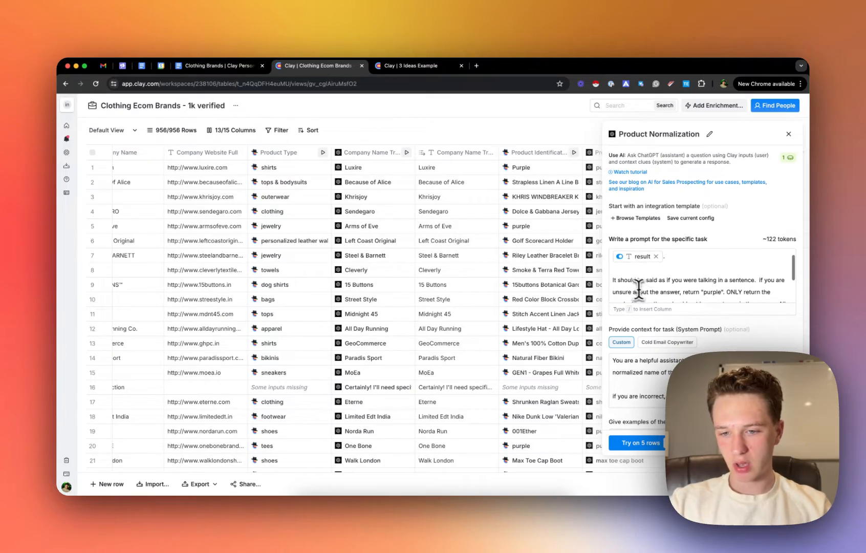
drag(613, 280, 719, 290)
click(718, 291)
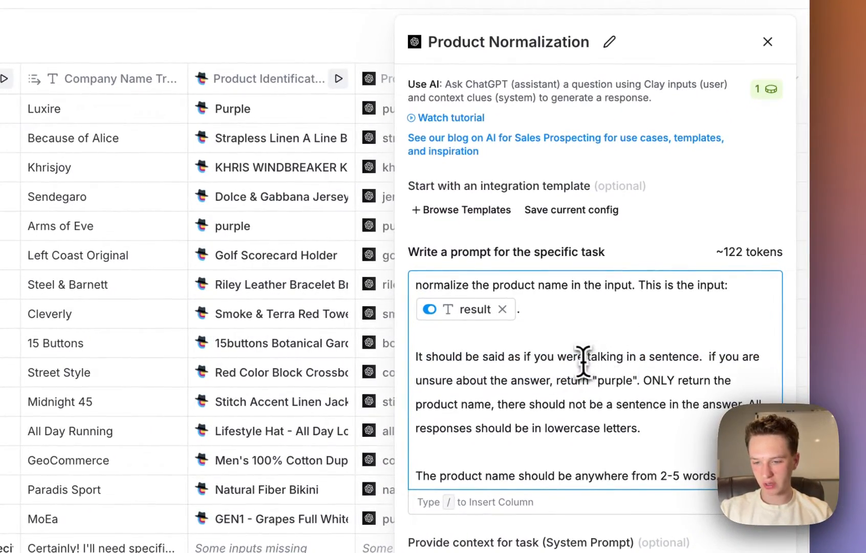
drag(583, 357, 654, 404)
click(555, 357)
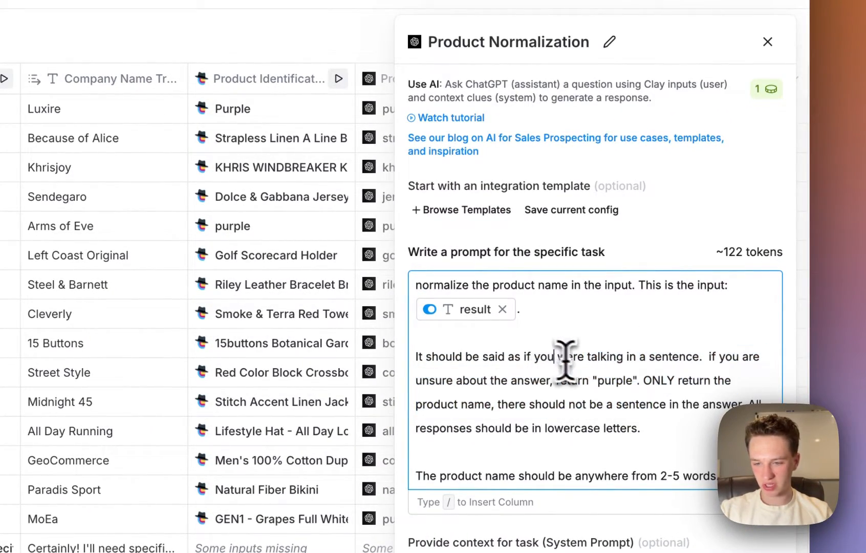
Read the normalization prompt's rules on the "purple" fallback, returning only the product name, lowercase letters and a length of 2-5 words.
drag(645, 357, 569, 373)
click(616, 430)
click(569, 373)
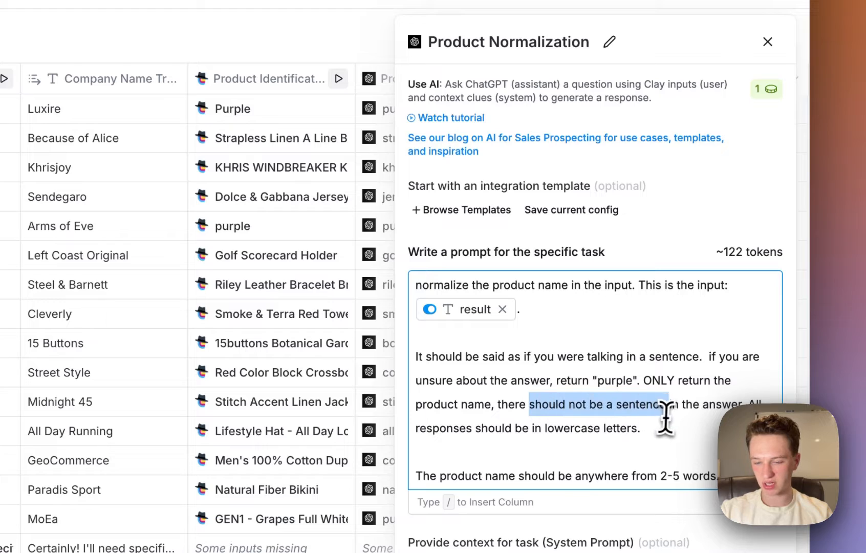
drag(654, 413, 644, 430)
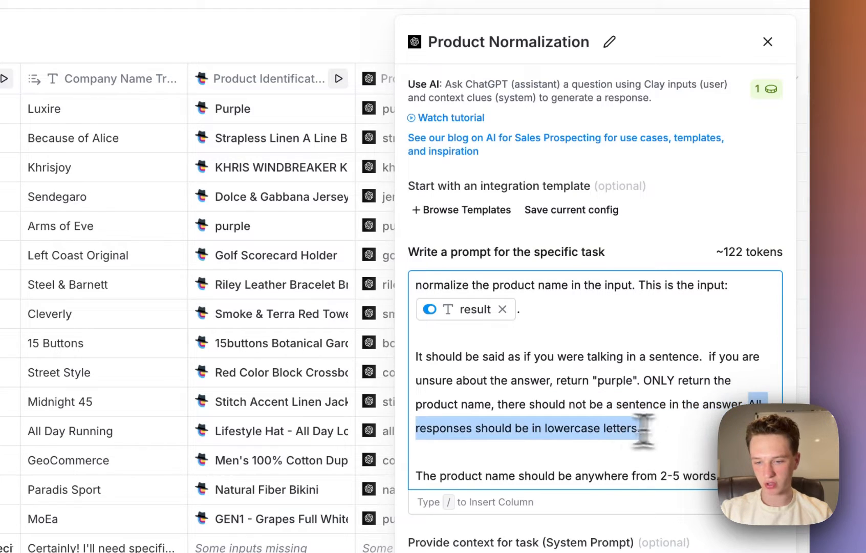
click(671, 429)
scroll(669, 426, down, 2)
click(464, 386)
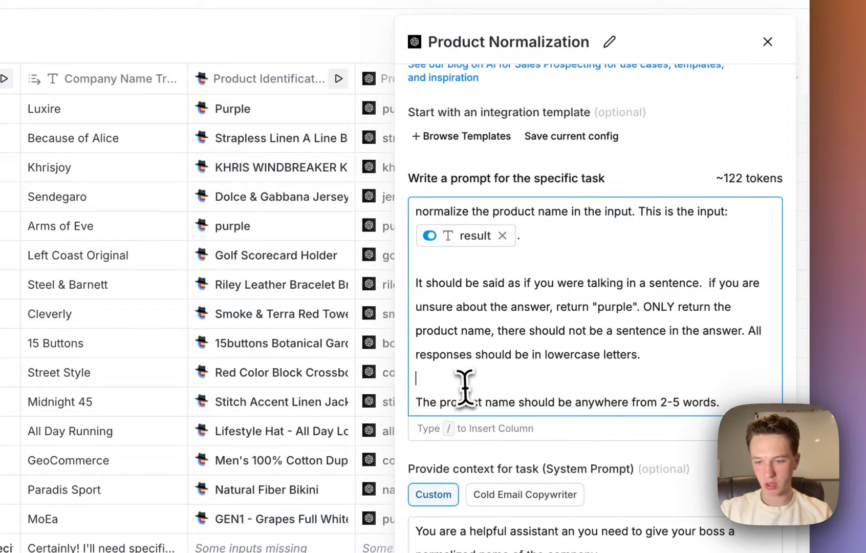
drag(719, 406, 571, 367)
click(571, 367)
Read the normalization prompt's length rule and the Custom system prompt about giving the boss a normalized company name or losing the job.
scroll(572, 367, down, 2)
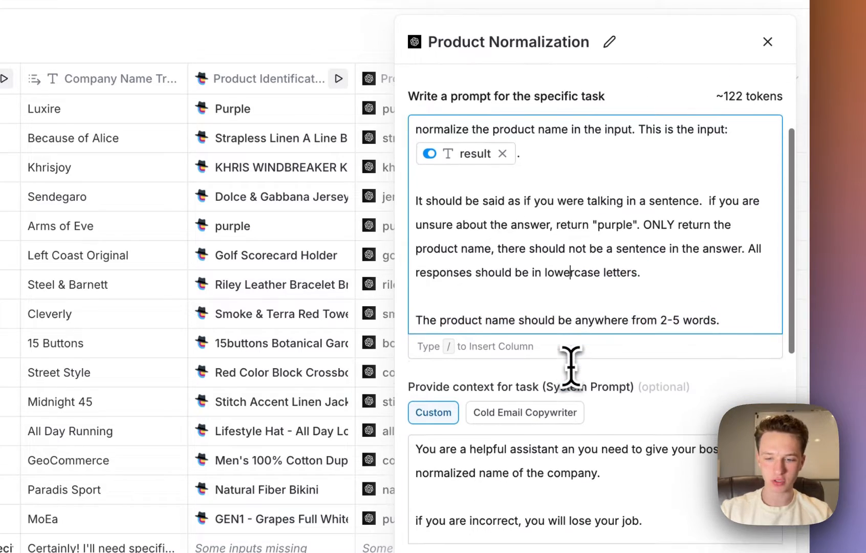
scroll(572, 369, down, 3)
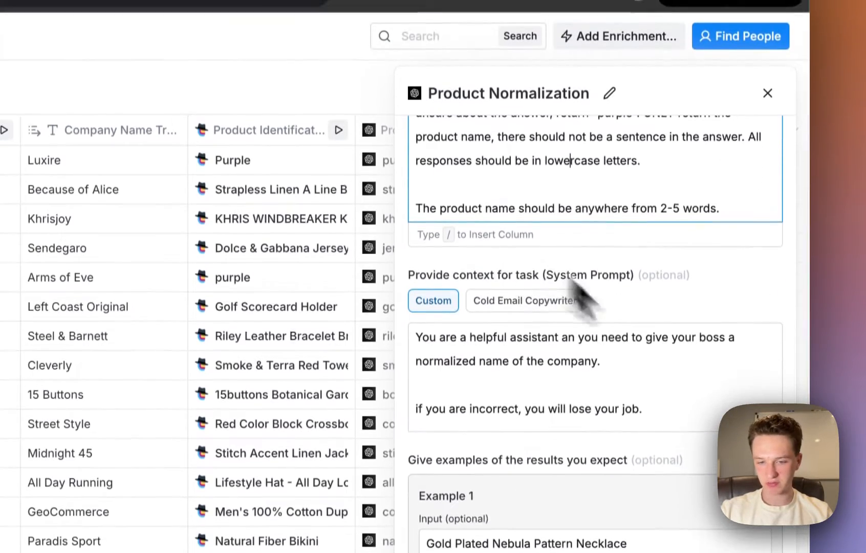
scroll(548, 277, down, 1)
scroll(542, 372, down, 1)
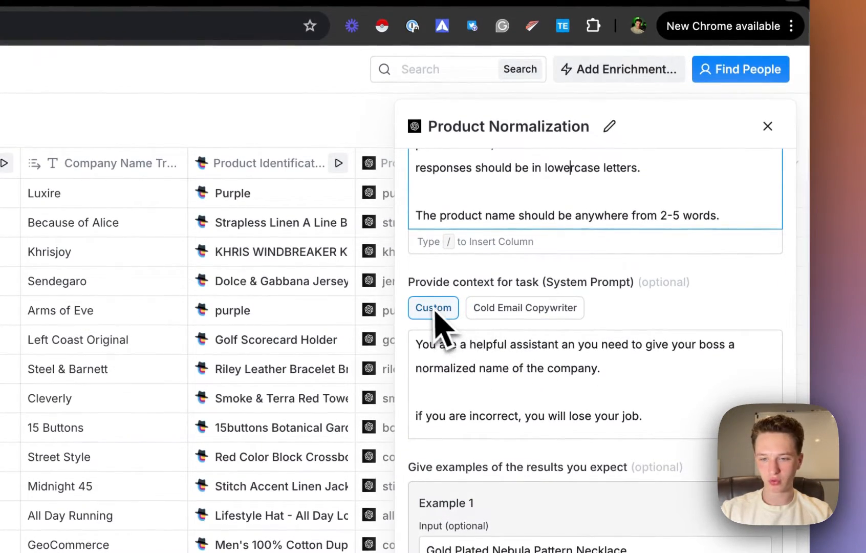
scroll(430, 302, down, 3)
scroll(515, 372, up, 2)
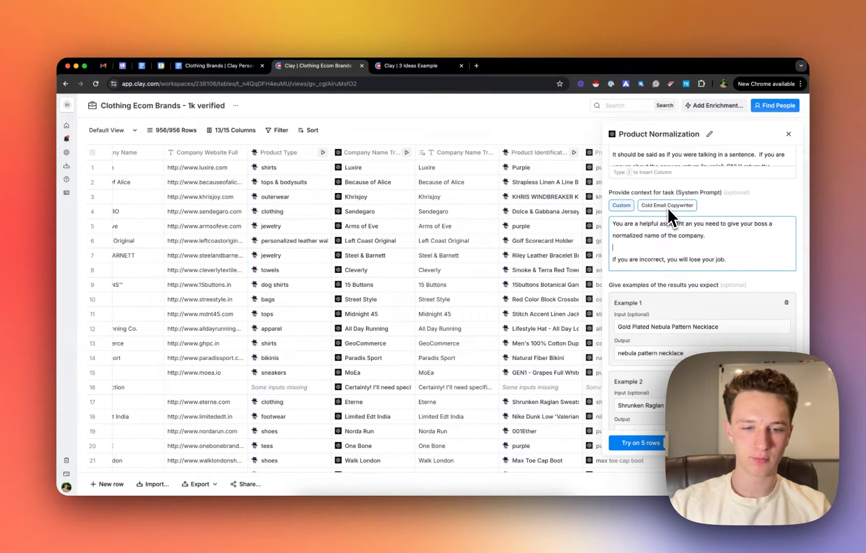
drag(626, 224, 614, 224)
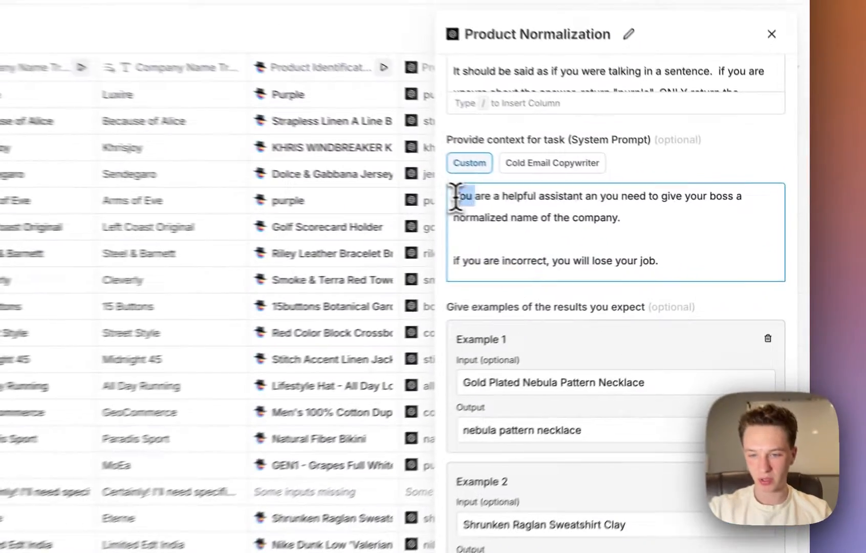
click(710, 261)
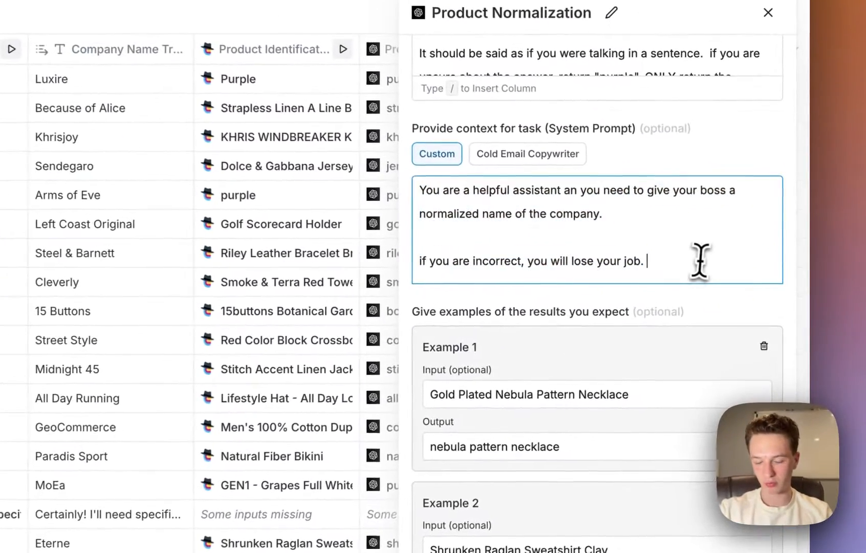
scroll(636, 262, down, 1)
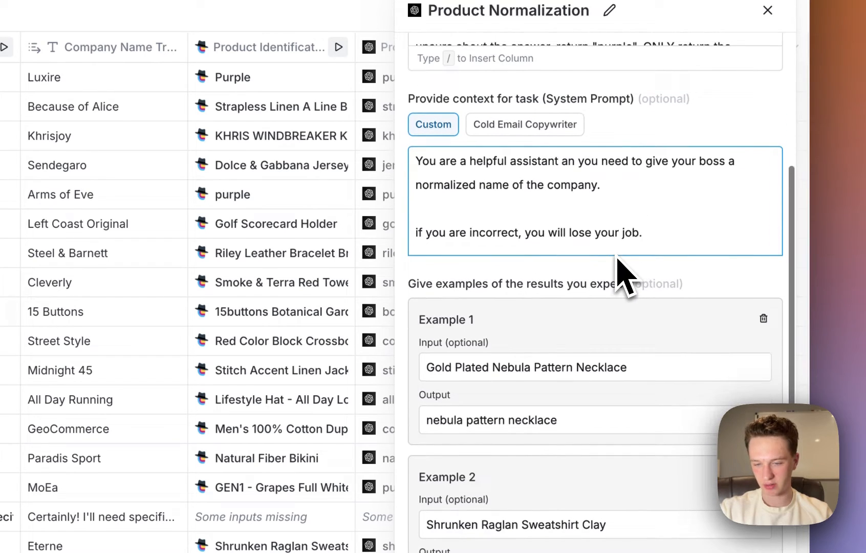
Review the three example inputs and outputs, comparing "Gold Plated Nebula Pattern Necklace" with "nebula pattern necklace", and close the Product Normalization configuration.
scroll(618, 264, down, 3)
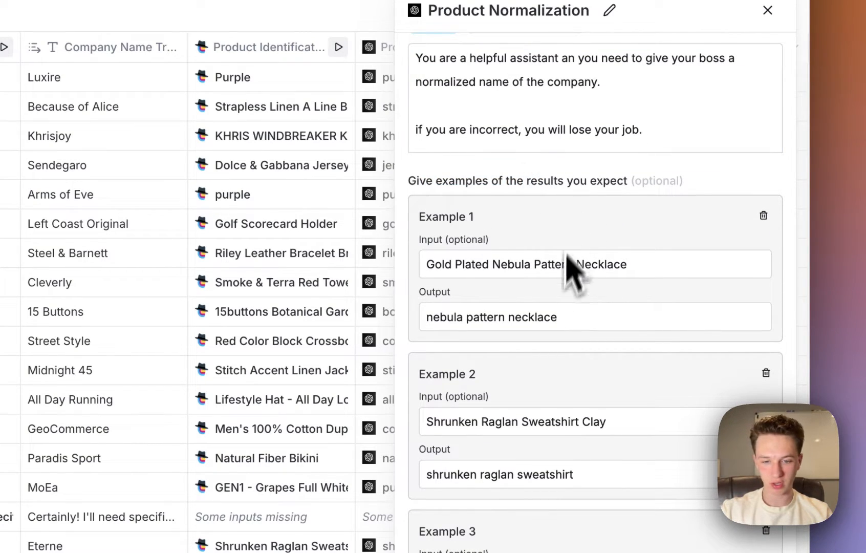
scroll(547, 333, down, 3)
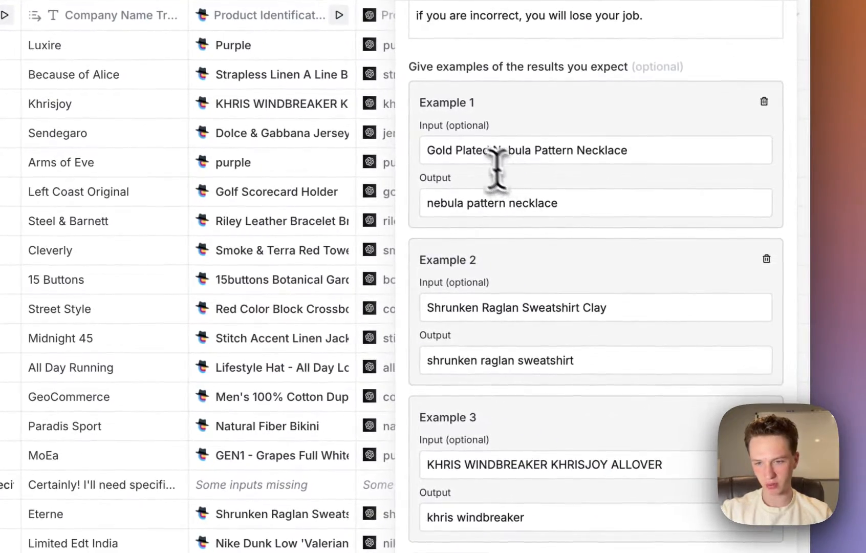
drag(459, 153, 626, 158)
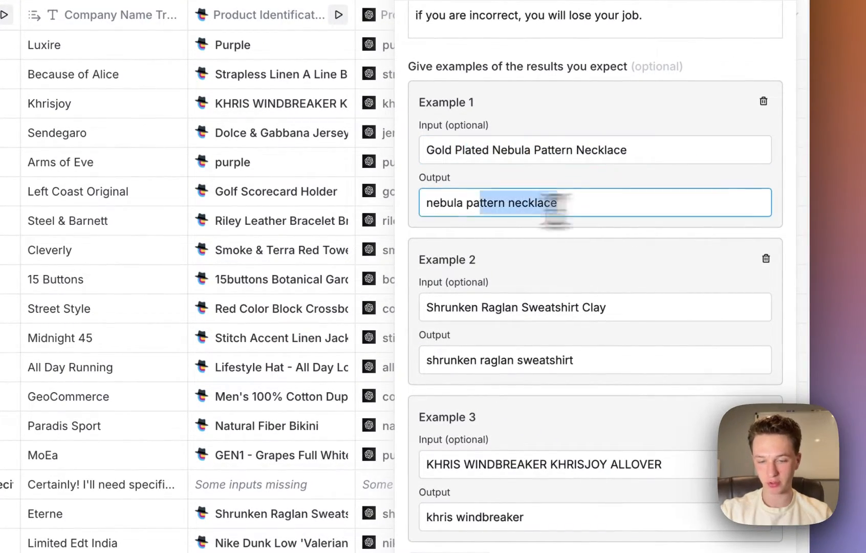
drag(429, 157, 679, 151)
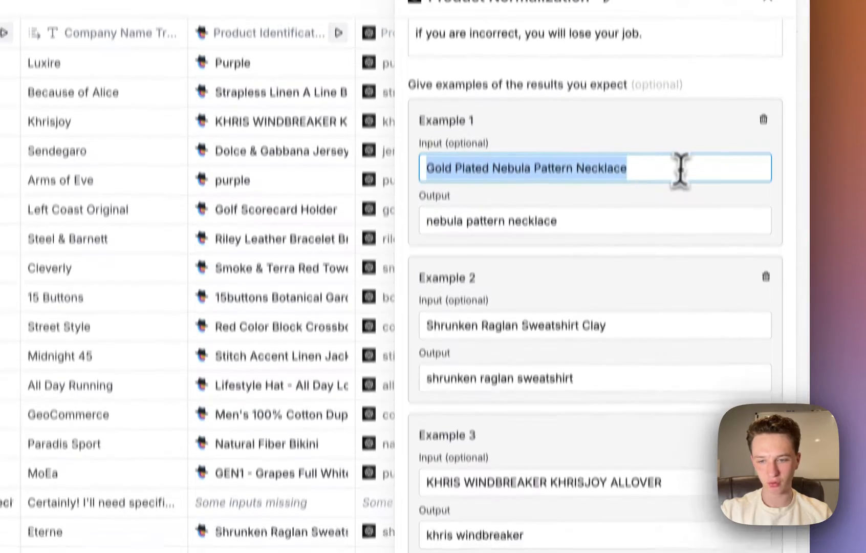
click(679, 151)
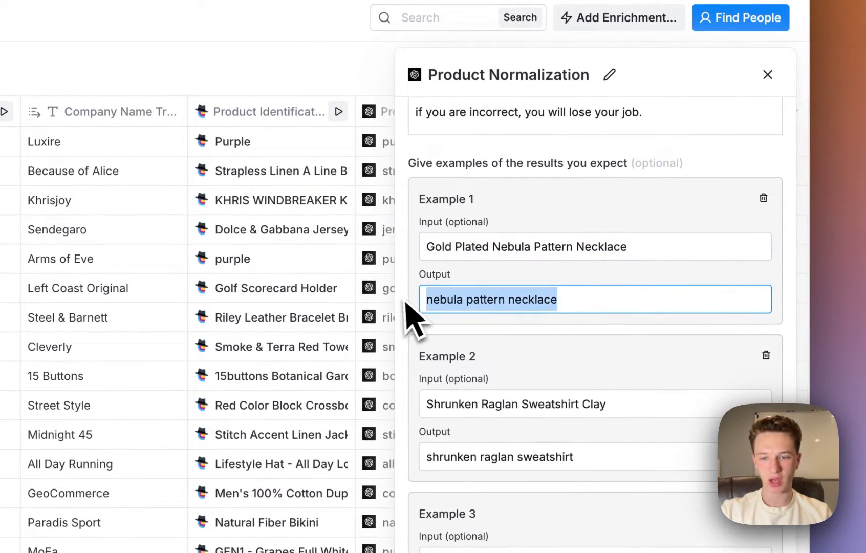
scroll(497, 320, down, 3)
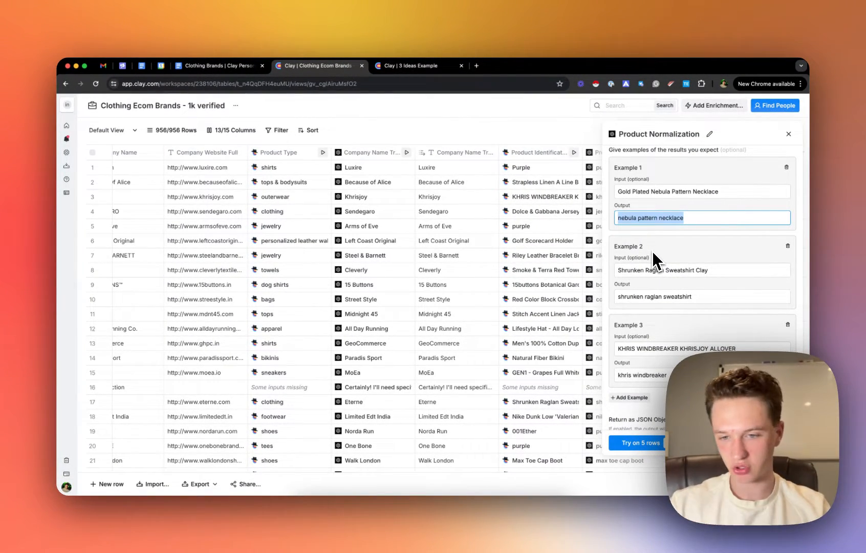
scroll(653, 254, down, 4)
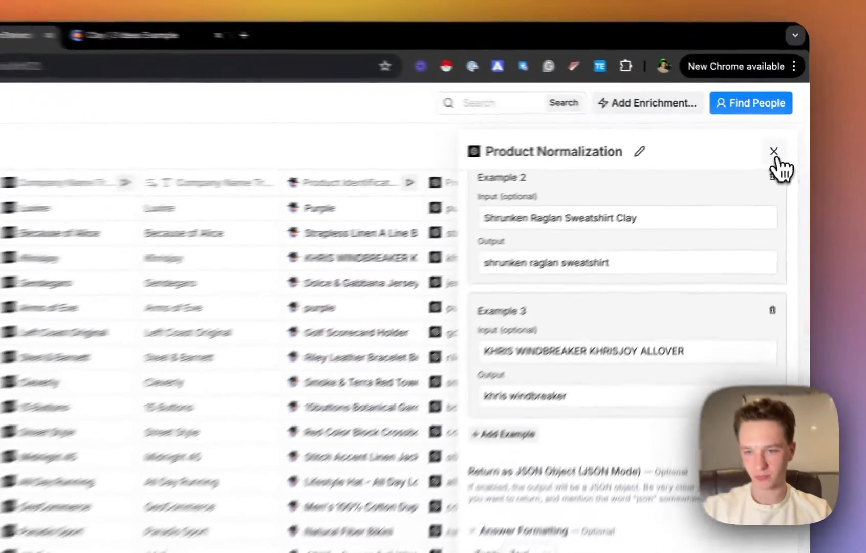
click(789, 134)
Compare the Product Identification values with the Product Normalization results down the Clothing Ecom Brands table.
scroll(715, 220, down, 3)
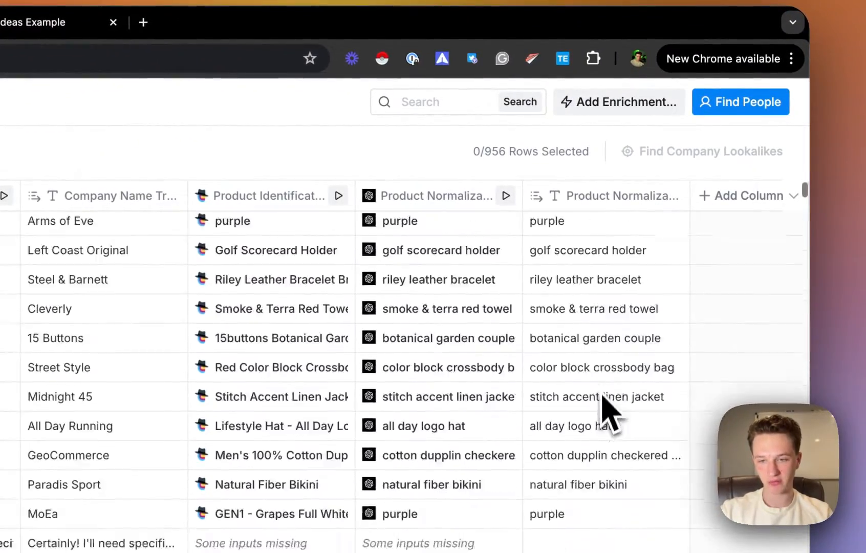
scroll(602, 394, up, 3)
scroll(252, 211, down, 5)
scroll(251, 208, up, 5)
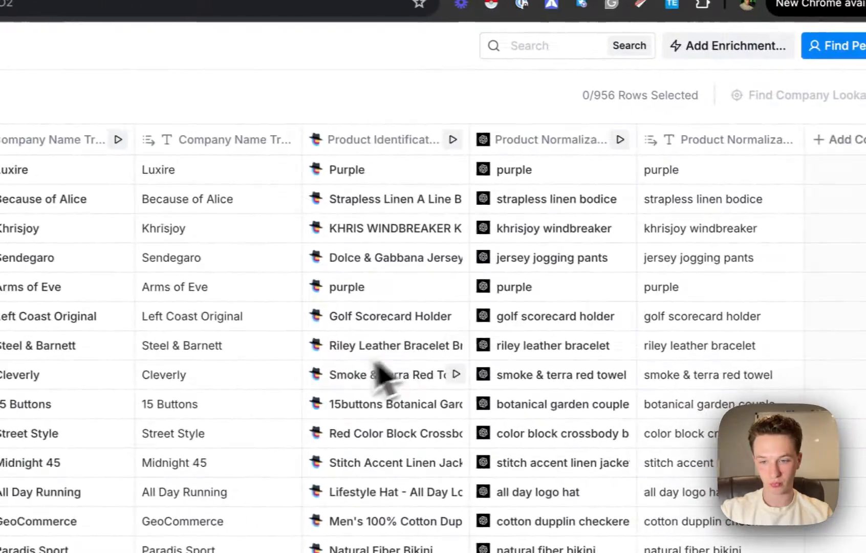
Revisit the Variant A email in the Clothing Brands document and return to the Clothing Ecom Brands table in Clay.
scroll(464, 386, left, 10)
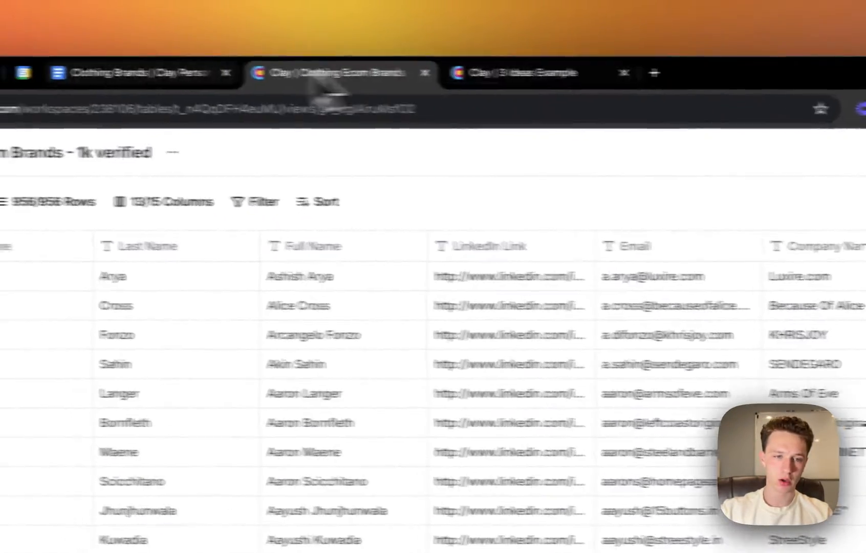
click(169, 74)
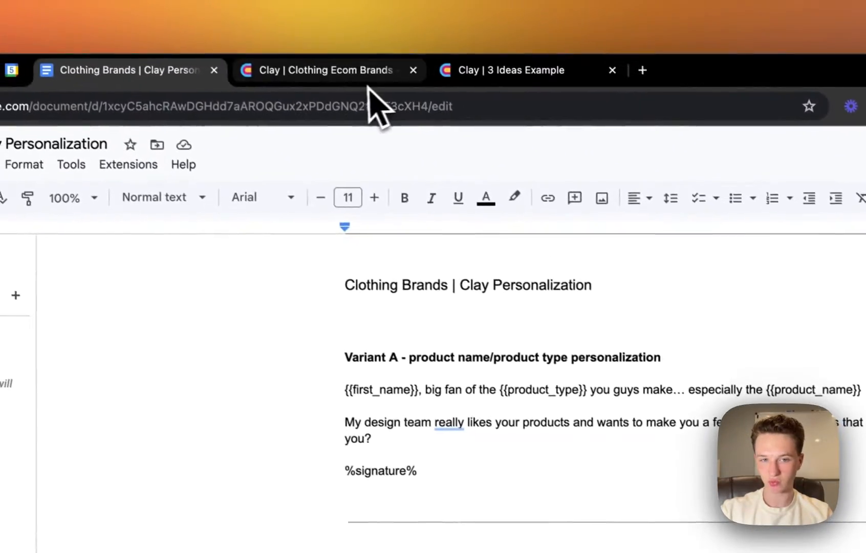
click(299, 3)
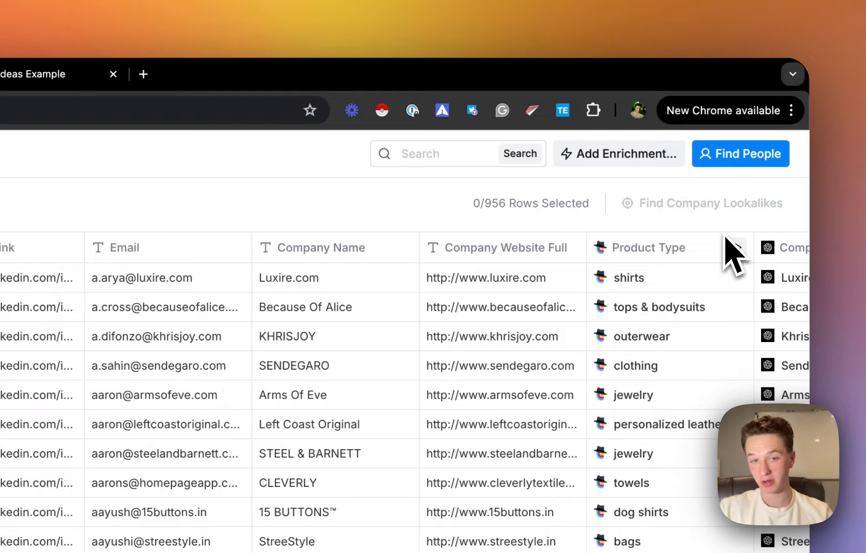
Switch to the 3 Ideas Example table and widen its Company LinkedIn Link column.
click(13, 77)
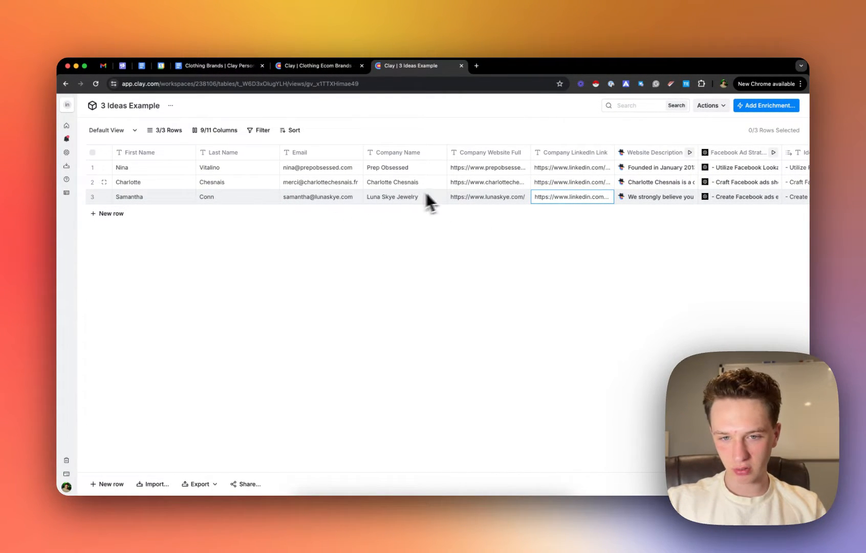
scroll(443, 191, right, 1)
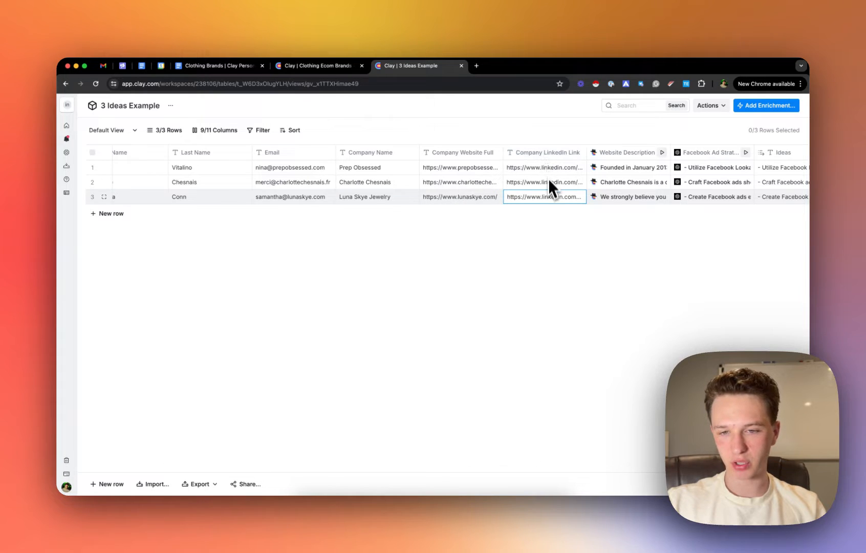
drag(587, 152, 639, 154)
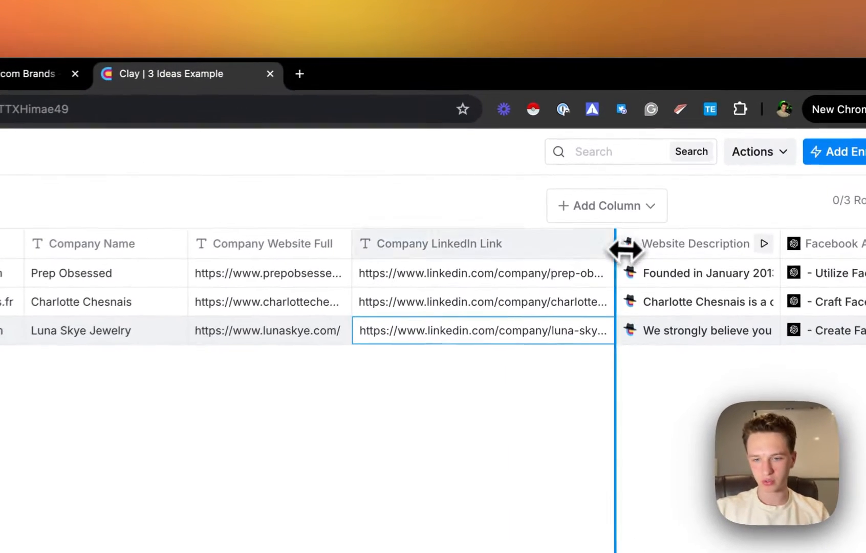
Open Prep Obsessed's company LinkedIn link in a new browser tab and read the description in its Overview section.
click(538, 282)
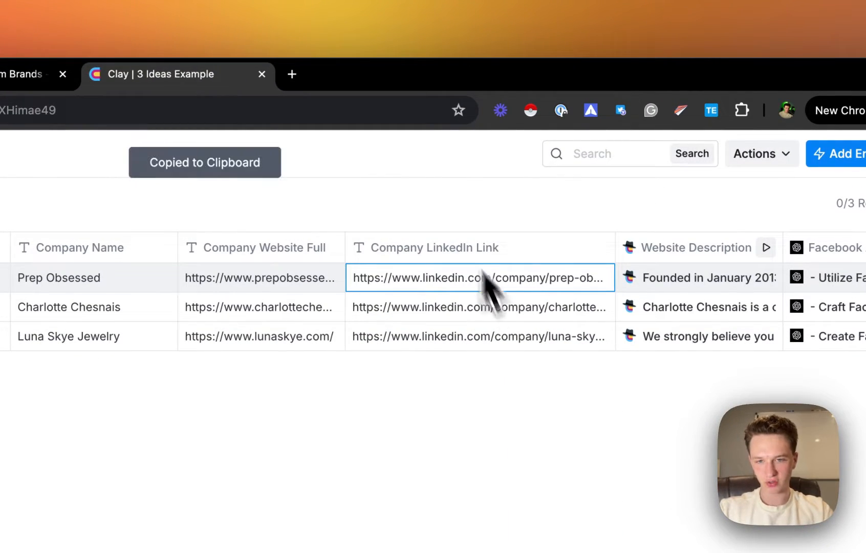
click(292, 75)
text(https://www.linkedin.com/company/prep-obsessed/)
key(Return)
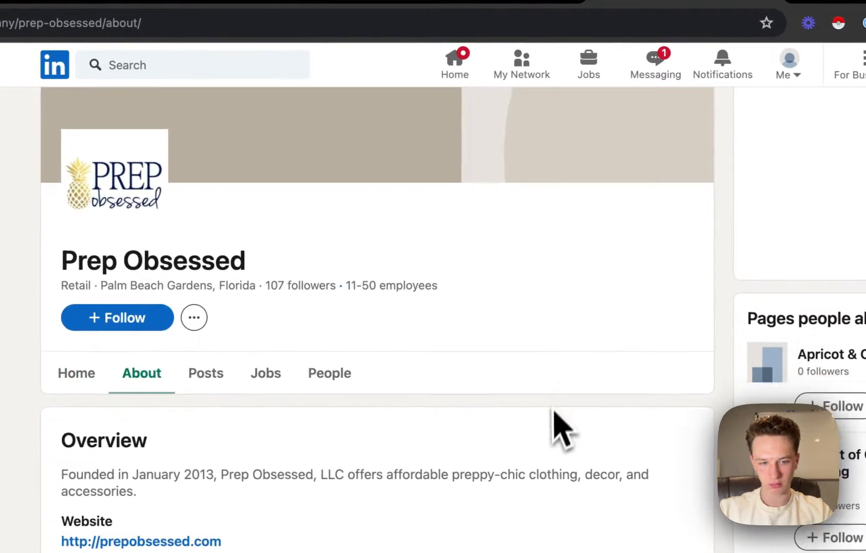
scroll(555, 428, down, 3)
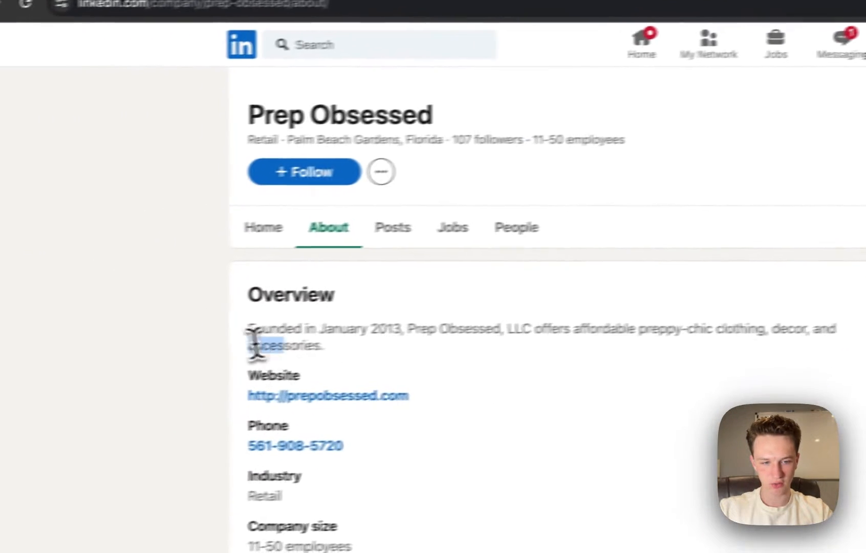
scroll(543, 429, down, 1)
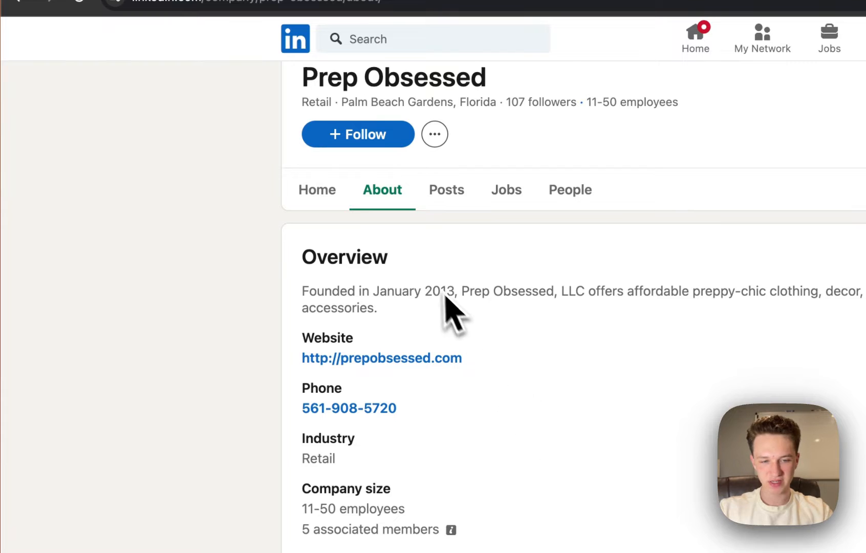
drag(378, 309, 285, 288)
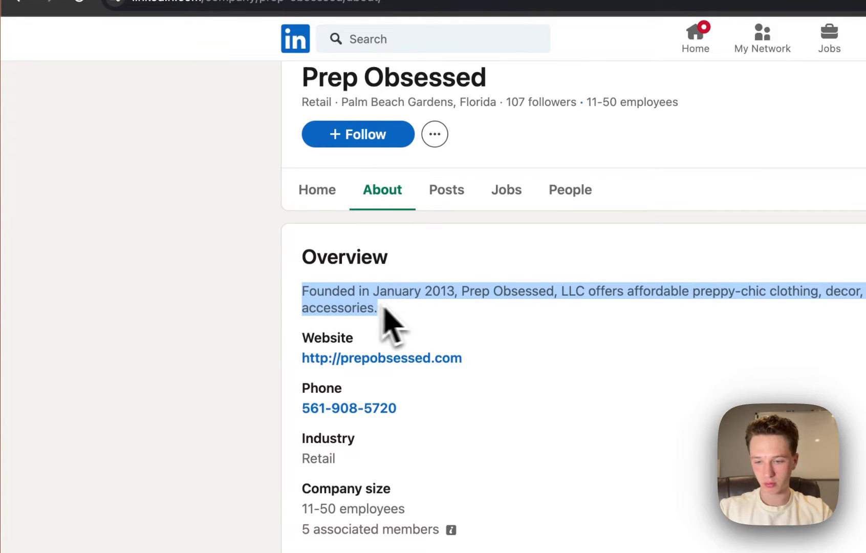
Copy the Company LinkedIn Link from row 2, load it in the LinkedIn browser tab and read the page's About section.
click(384, 61)
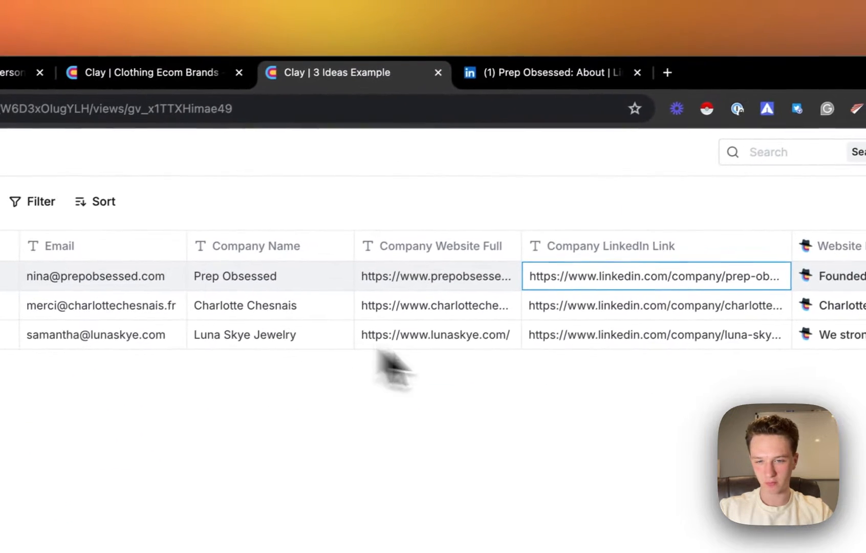
click(608, 313)
key(super+c)
click(509, 75)
click(454, 108)
key(super+v)
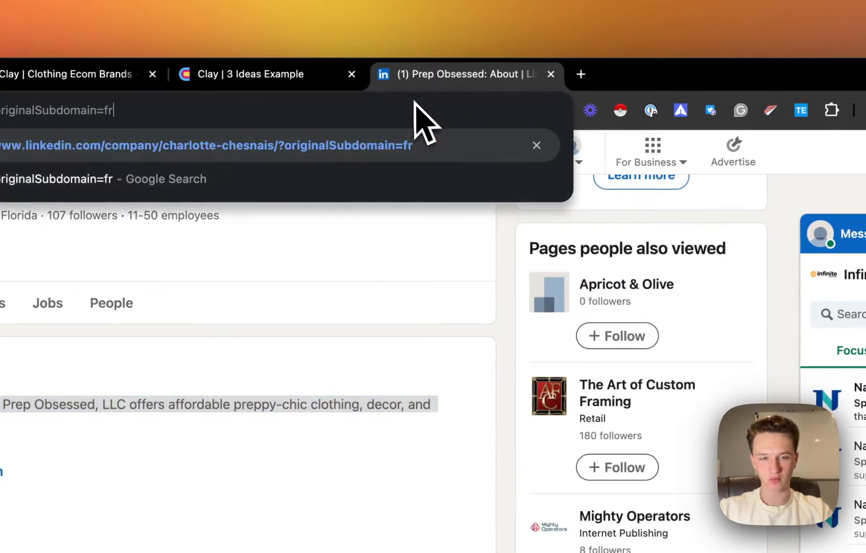
key(Return)
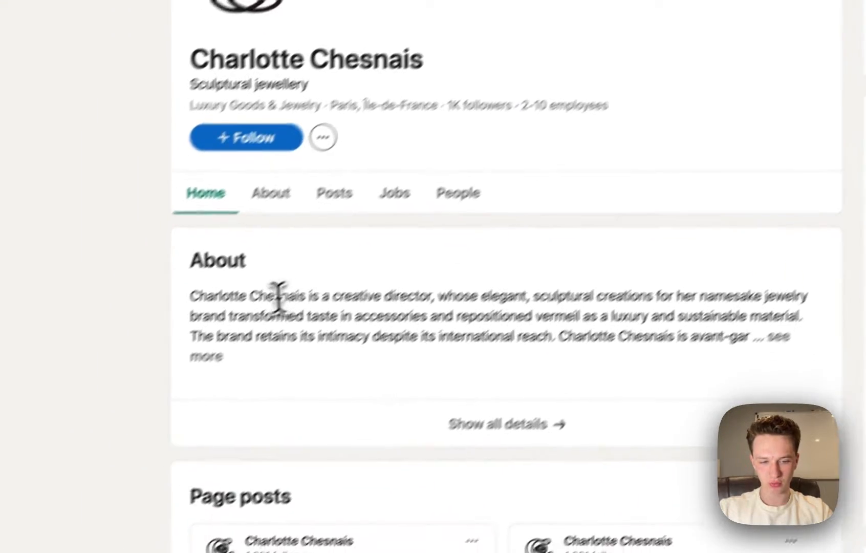
drag(316, 264, 339, 325)
click(259, 324)
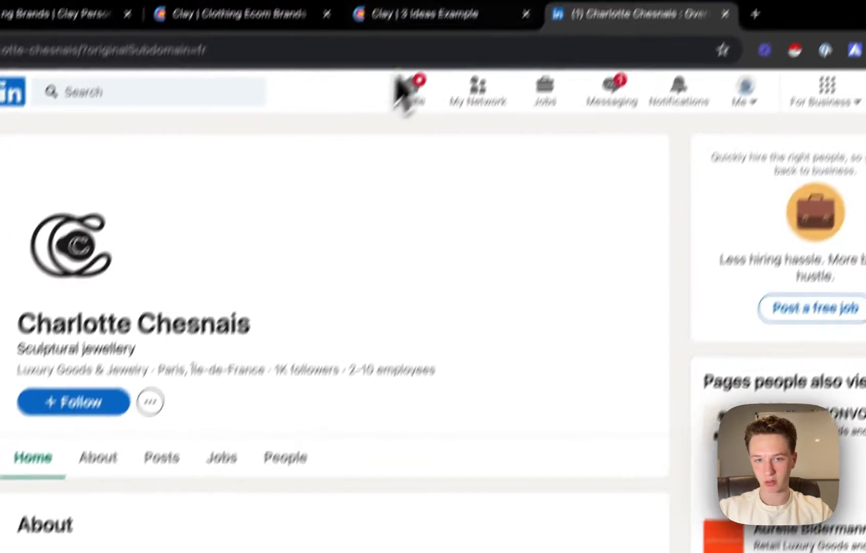
Return to the 3 Ideas Example table, open the Website Description column's configuration and read its Claygent Mission prompt.
click(417, 11)
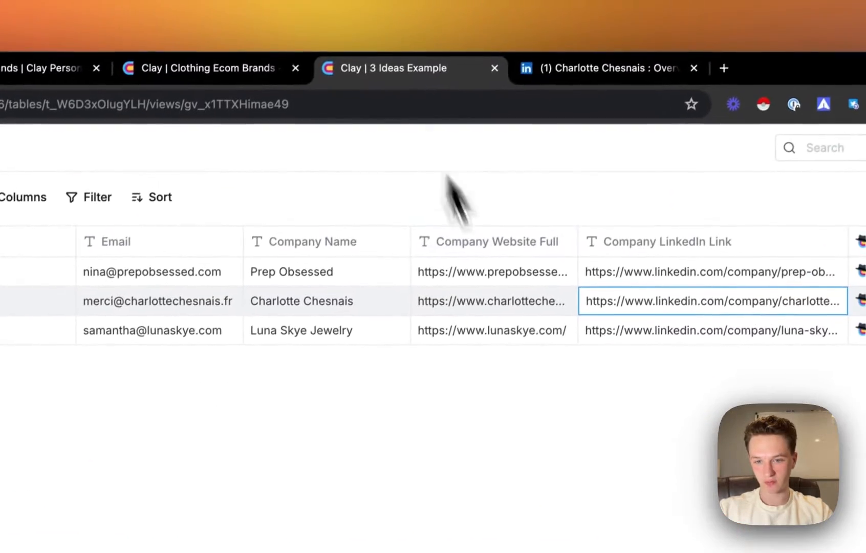
scroll(604, 266, right, 10)
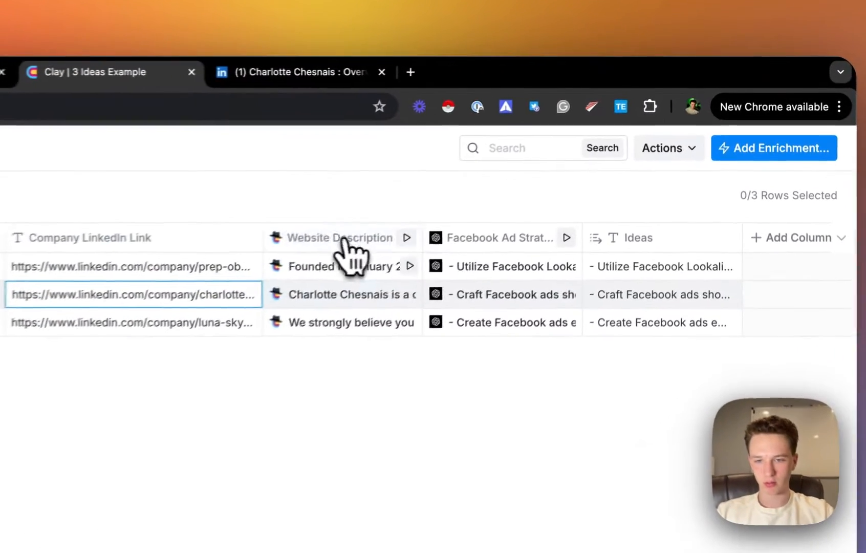
click(537, 153)
click(391, 269)
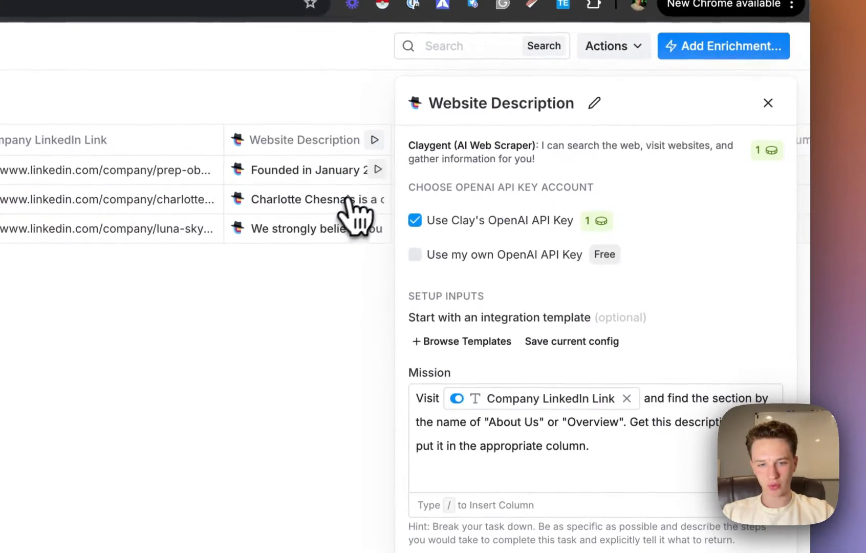
scroll(585, 398, down, 2)
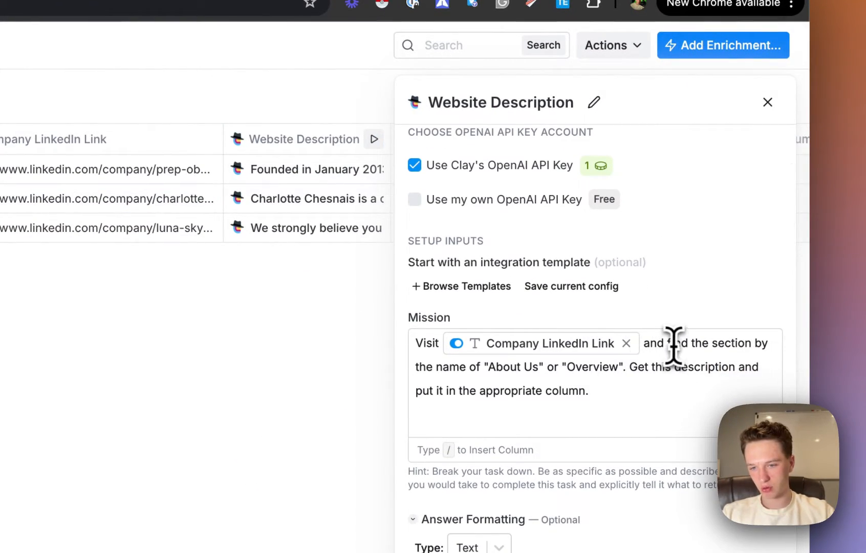
Review the mission's instruction to get the "About Us" or "Overview" description and close the Website Description configuration.
drag(668, 344, 667, 381)
click(668, 387)
drag(682, 345, 658, 396)
click(657, 396)
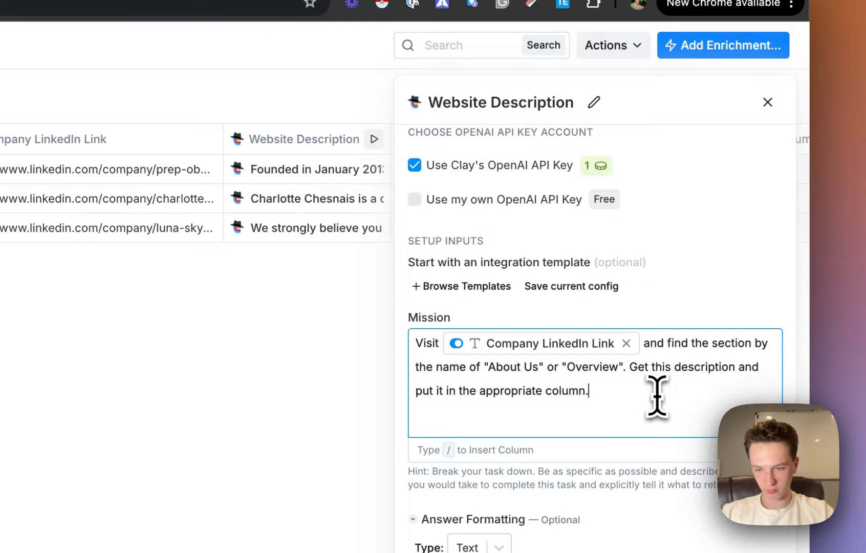
drag(660, 394, 679, 353)
click(679, 354)
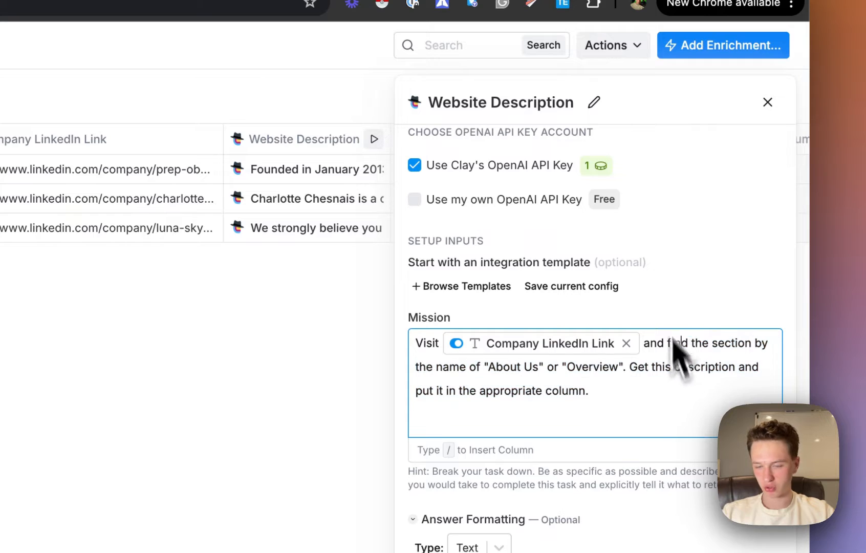
scroll(543, 451, down, 4)
scroll(535, 450, up, 5)
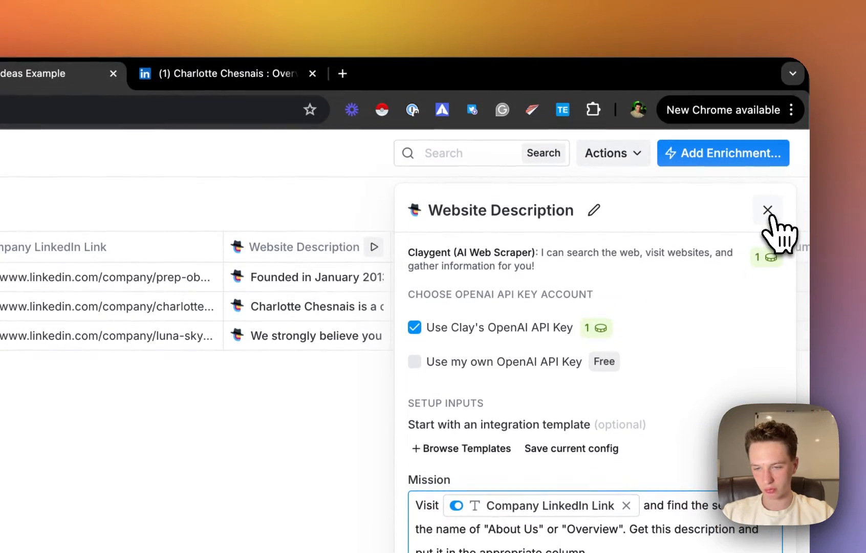
click(768, 211)
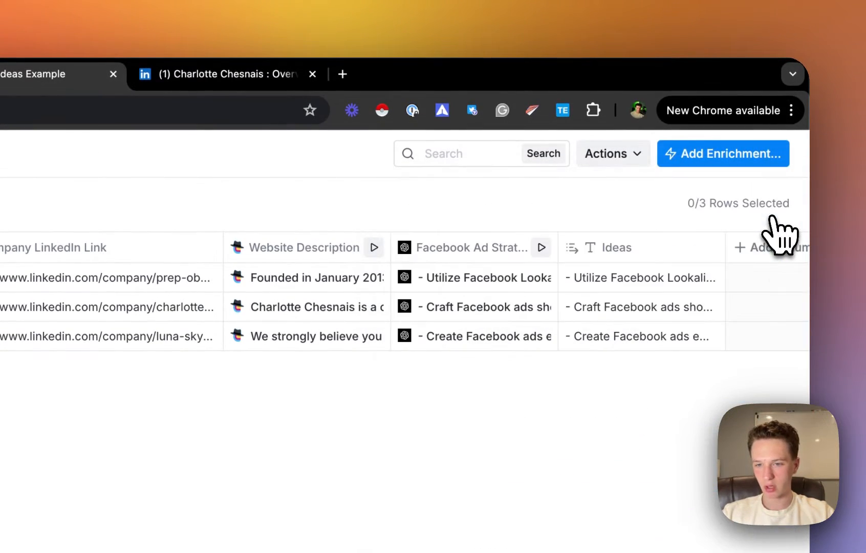
Inspect the Website Description cell details for Prep Obsessed and Charlotte Chesnais, comparing the results with the open LinkedIn page.
click(332, 281)
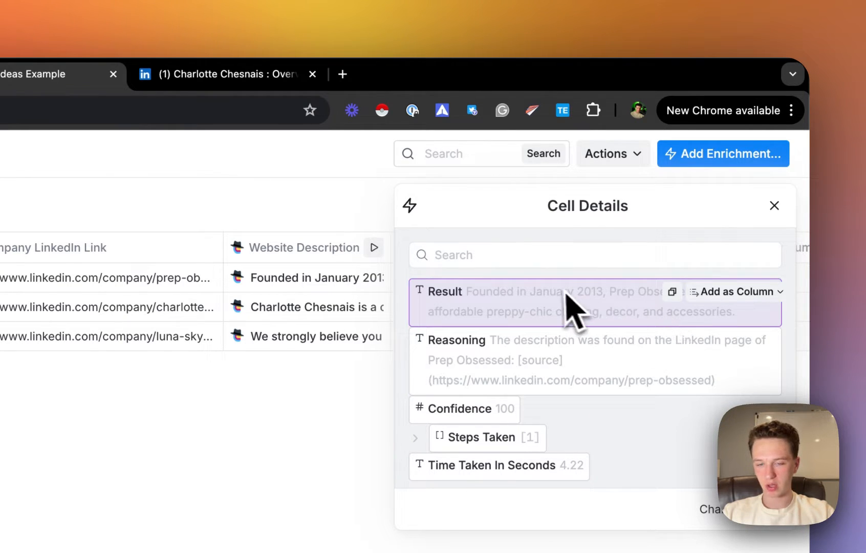
click(256, 75)
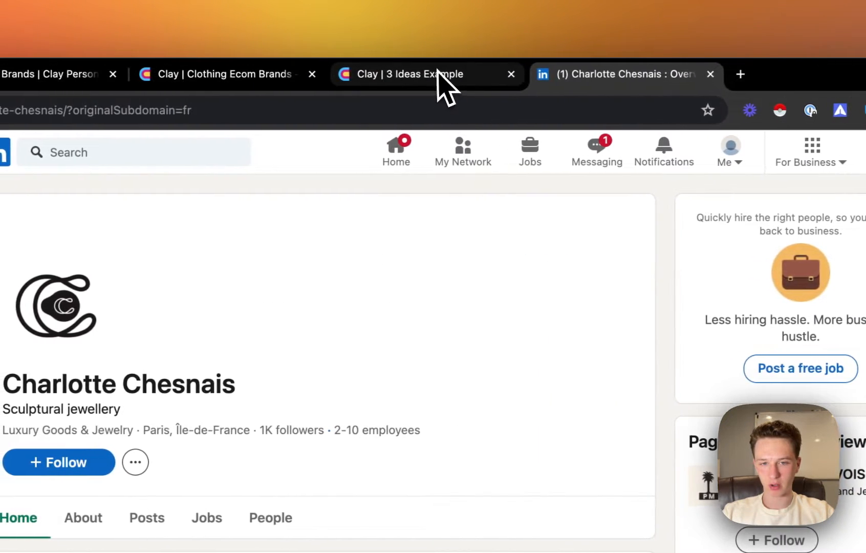
click(438, 73)
click(287, 309)
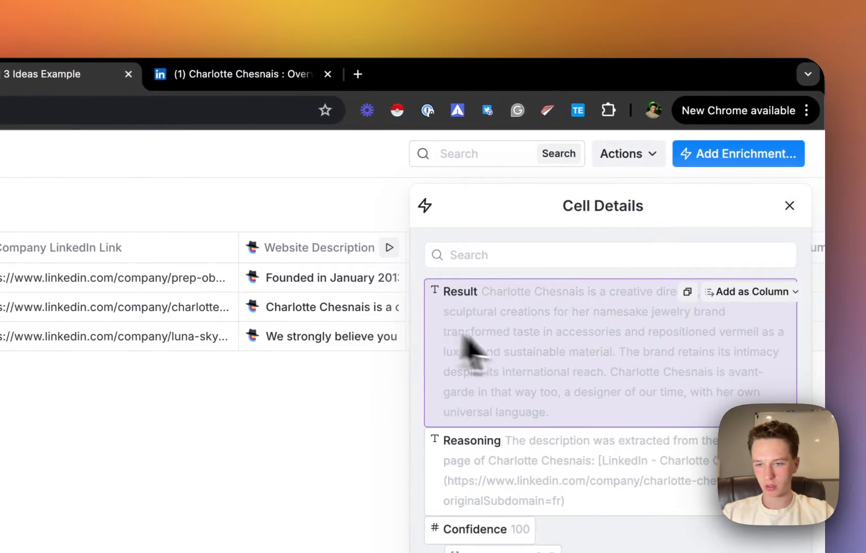
click(195, 81)
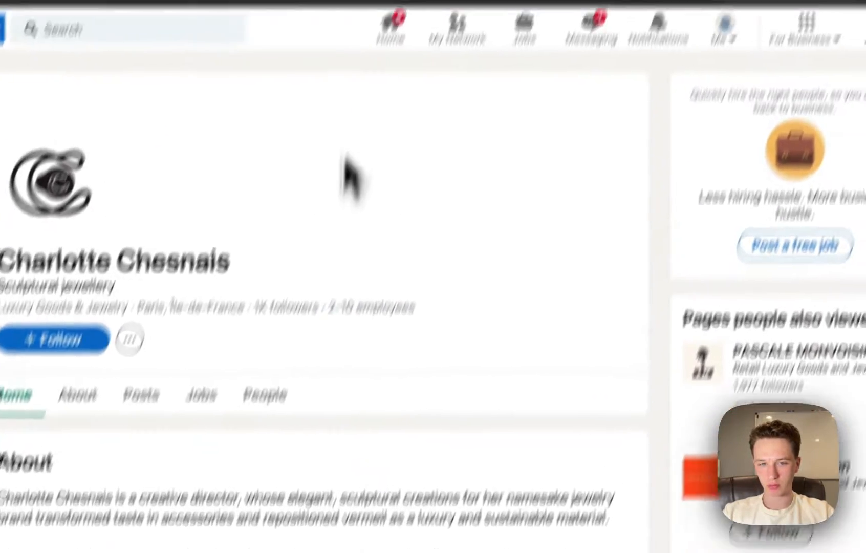
click(267, 76)
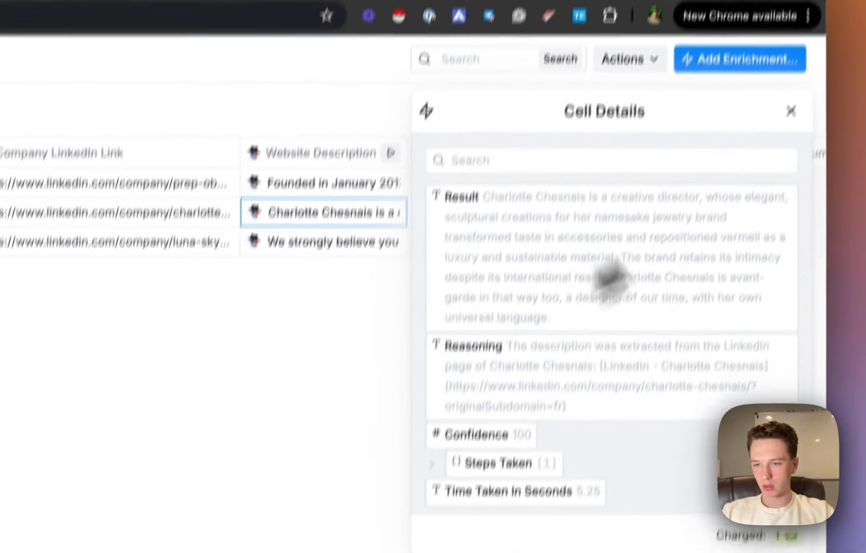
click(791, 110)
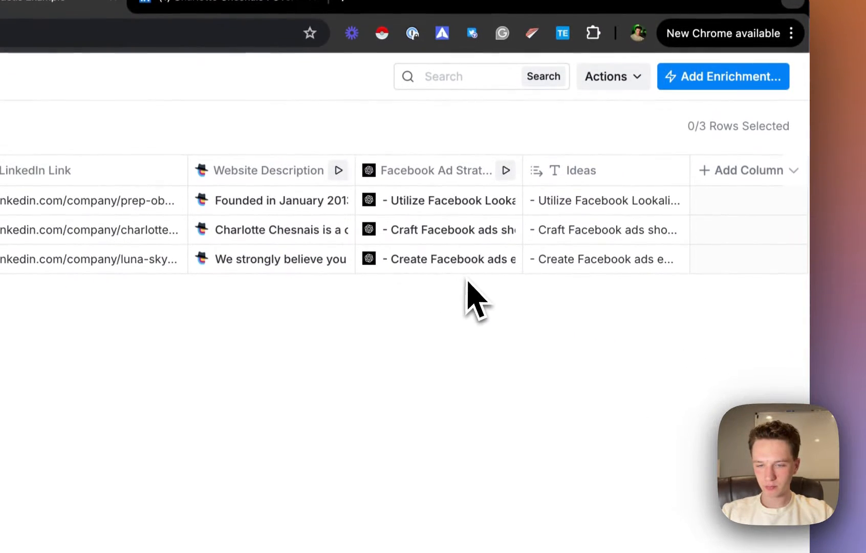
Open the Facebook Ad Strategies column's configuration and read the prompt's opening request for 3 bullet points based on Website Description.
click(435, 169)
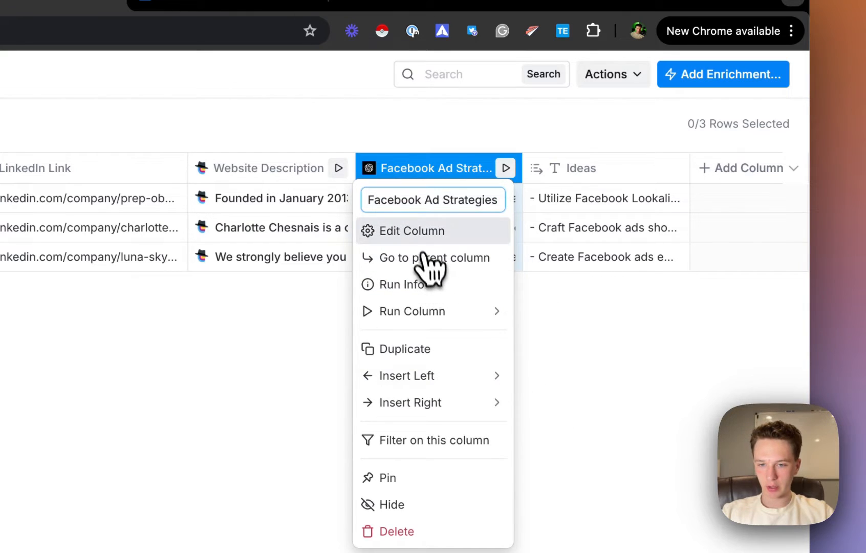
click(421, 233)
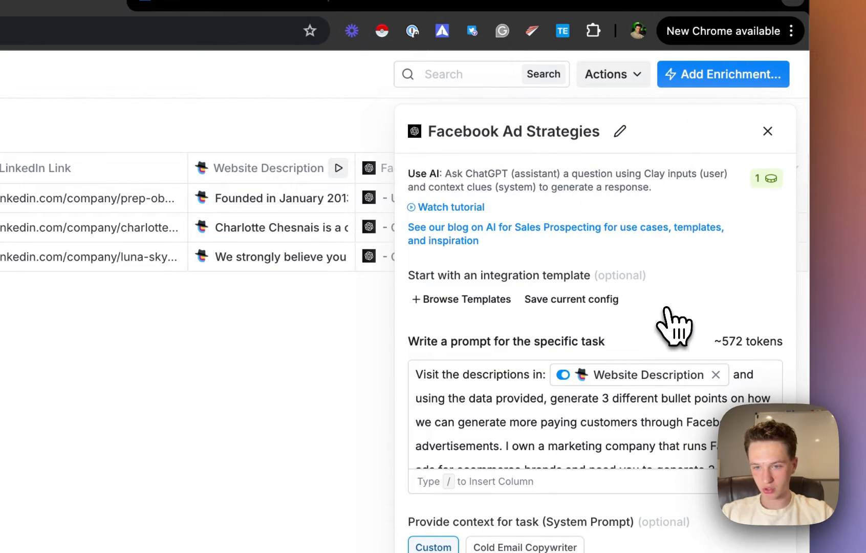
scroll(656, 332, down, 1)
scroll(655, 334, up, 1)
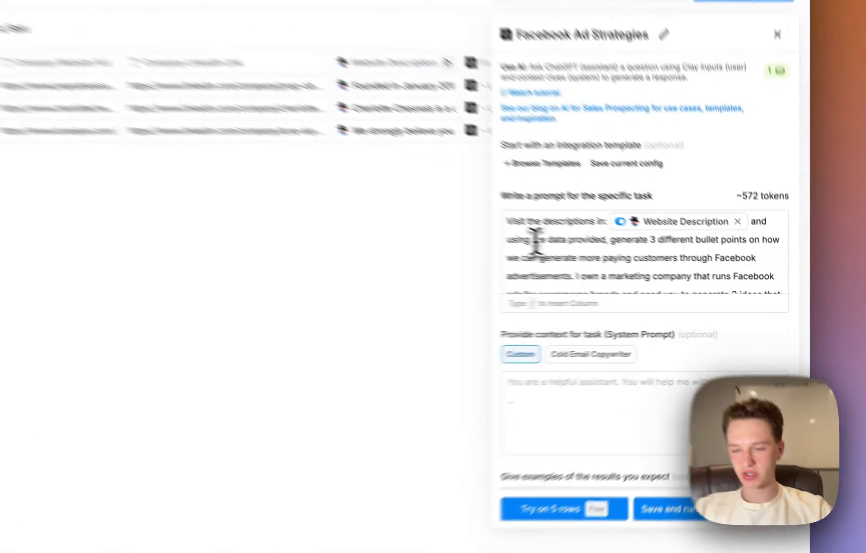
drag(630, 268, 716, 280)
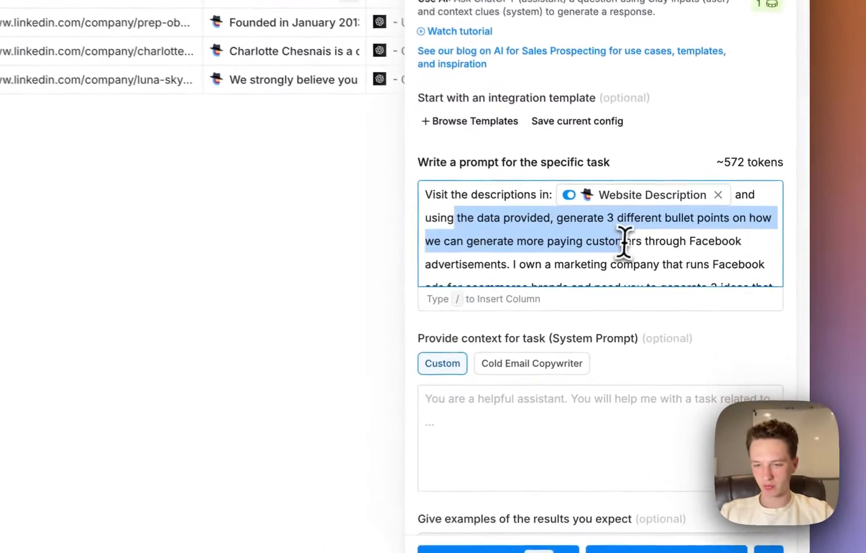
click(715, 280)
drag(418, 215, 636, 288)
click(645, 239)
click(607, 322)
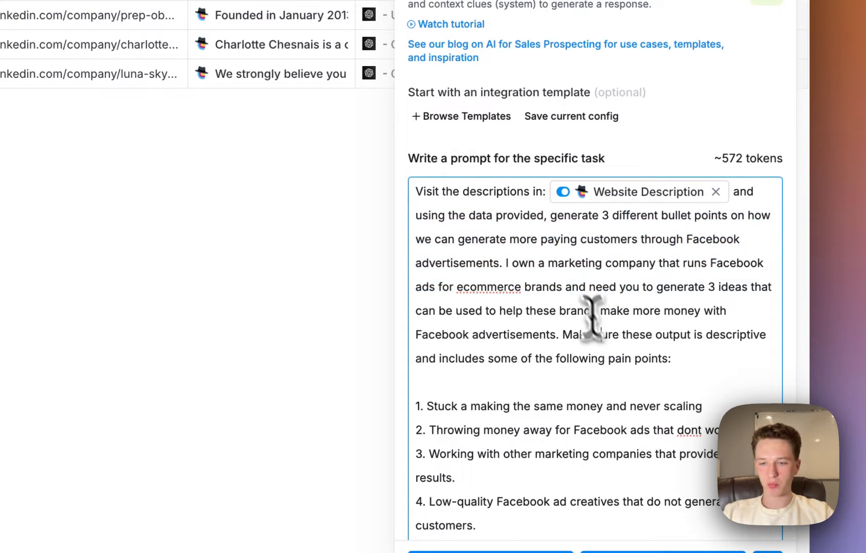
Read the prompt sentences introducing the marketing company and asking for 3 ideas to help brands make more money with Facebook advertisements.
drag(510, 239, 639, 277)
click(537, 270)
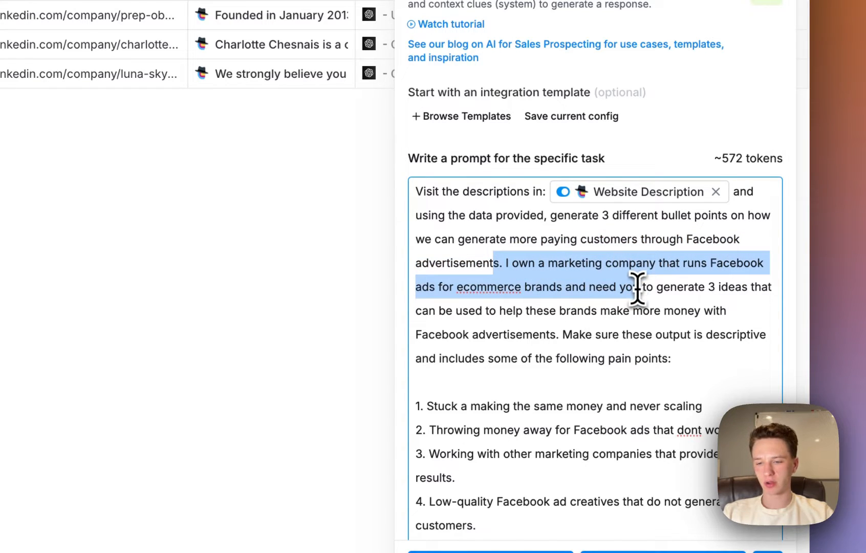
click(637, 287)
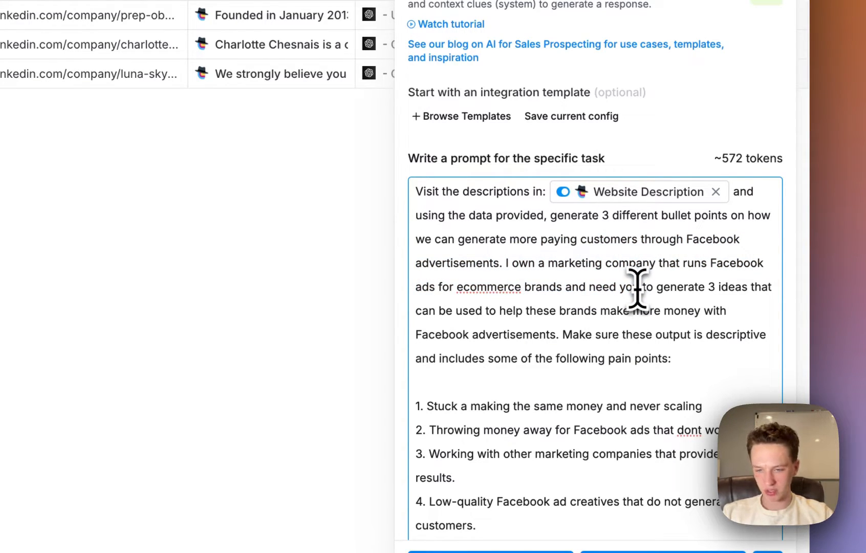
drag(572, 286, 603, 247)
click(687, 358)
click(629, 273)
scroll(630, 273, down, 1)
click(692, 311)
click(600, 250)
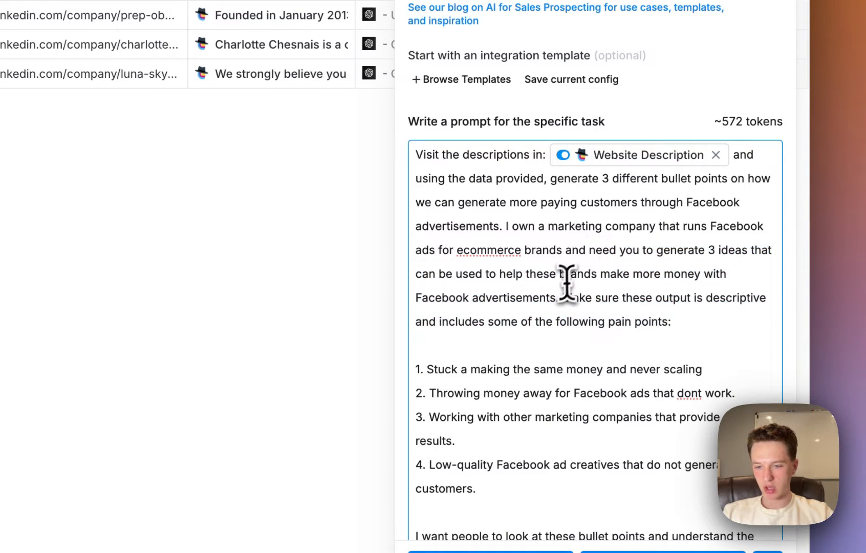
drag(685, 307, 597, 246)
click(602, 250)
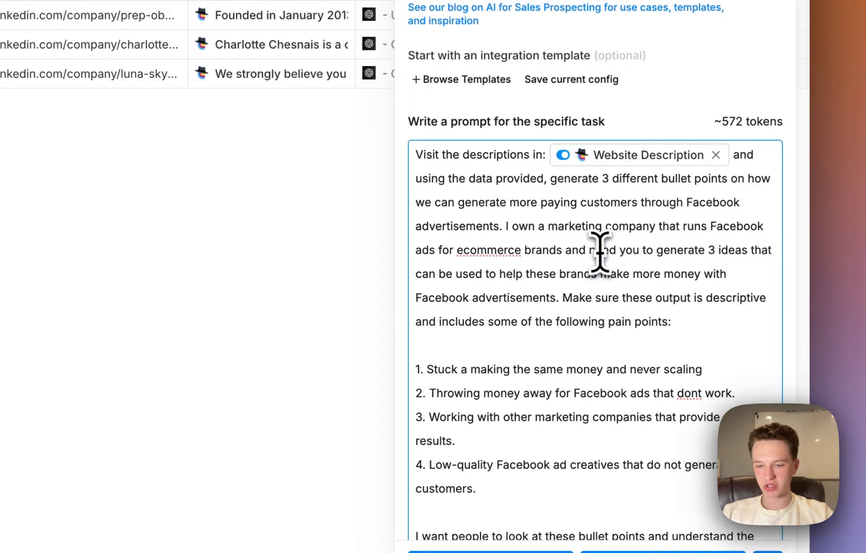
Go through the four numbered pain points that the Facebook Ad Strategies prompt wants included in the output.
scroll(614, 328, down, 1)
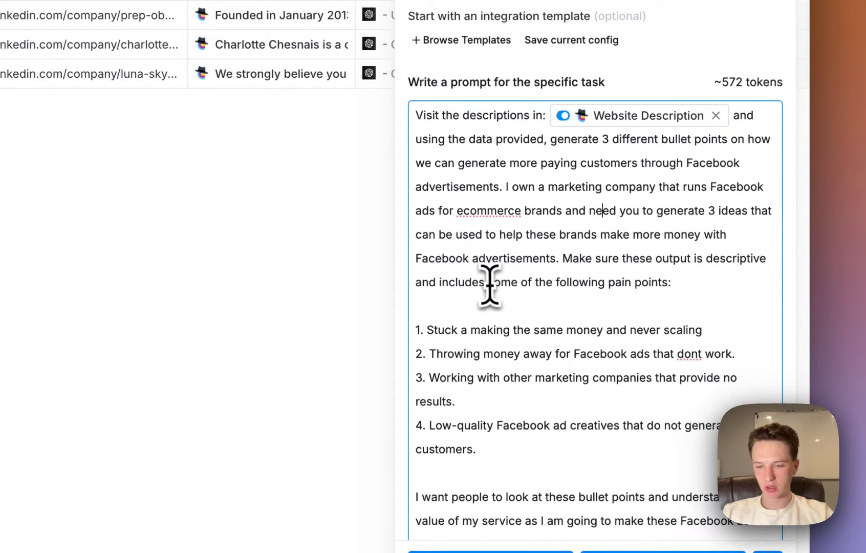
drag(444, 283, 652, 285)
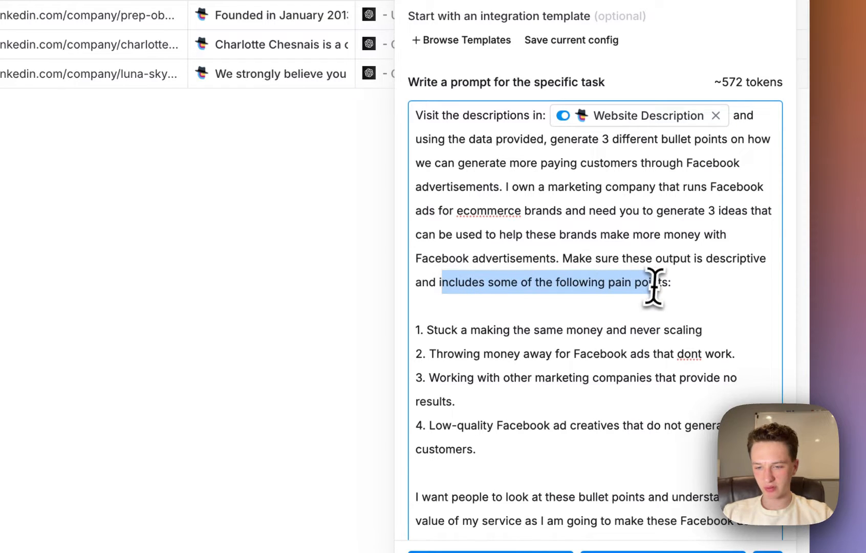
scroll(670, 292, down, 2)
click(675, 294)
drag(428, 273, 671, 276)
click(688, 277)
scroll(633, 302, down, 1)
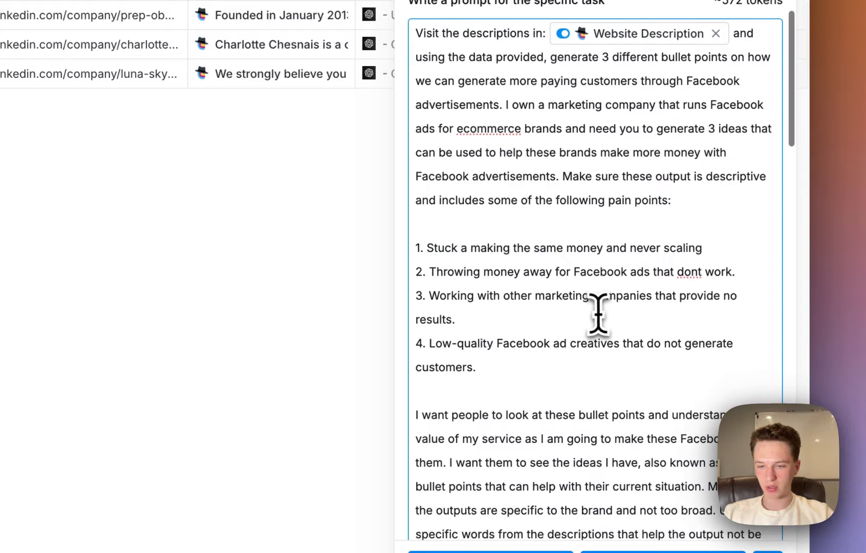
drag(436, 273, 730, 272)
click(730, 272)
drag(446, 295, 542, 319)
click(542, 318)
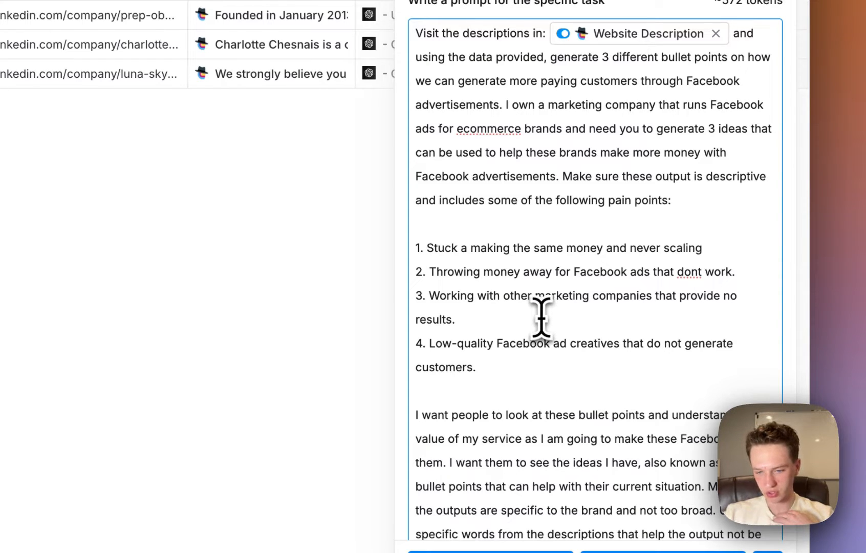
drag(466, 340, 557, 369)
Read the prompt's closing paragraphs on service value, brand-specific outputs and keeping each bullet under 15 words.
scroll(563, 368, down, 5)
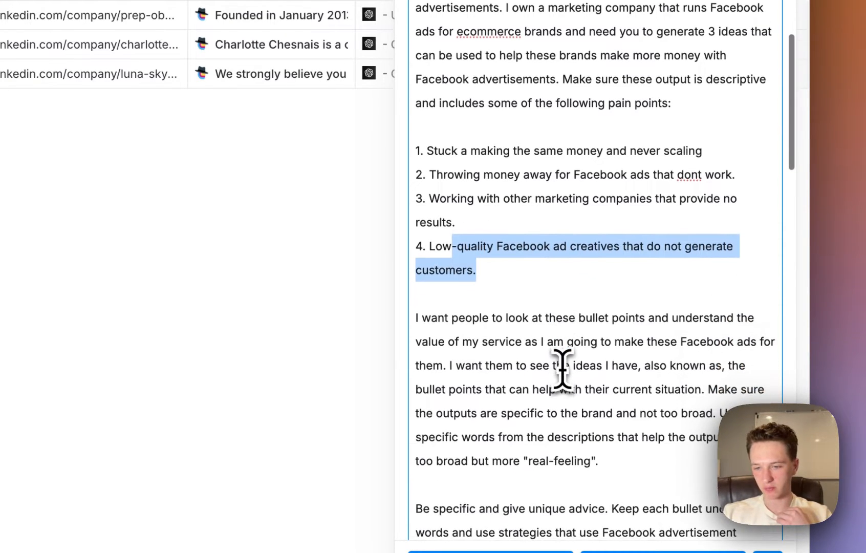
scroll(526, 349, down, 1)
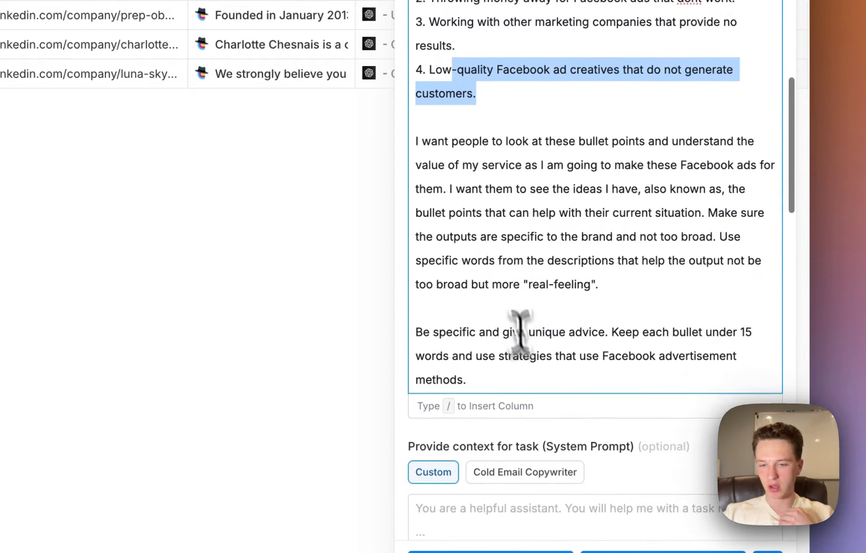
drag(423, 141, 593, 200)
click(606, 267)
click(593, 201)
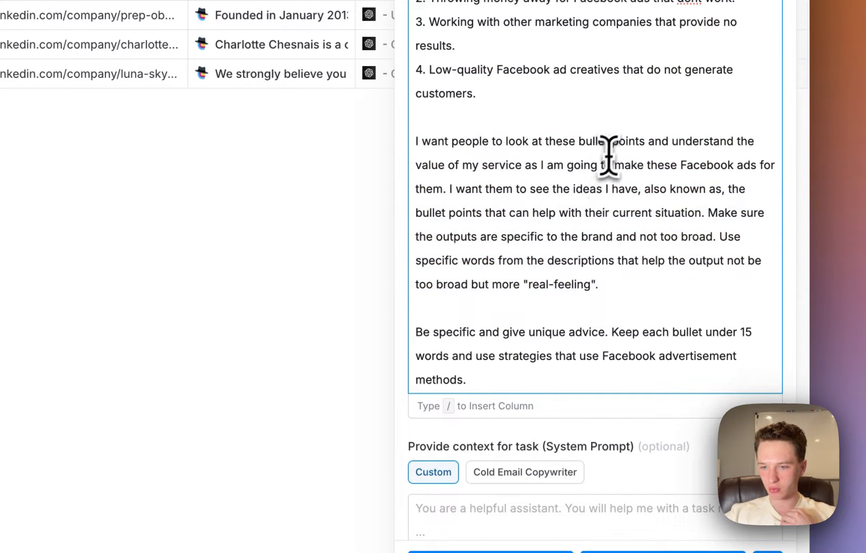
drag(448, 165, 680, 227)
click(680, 226)
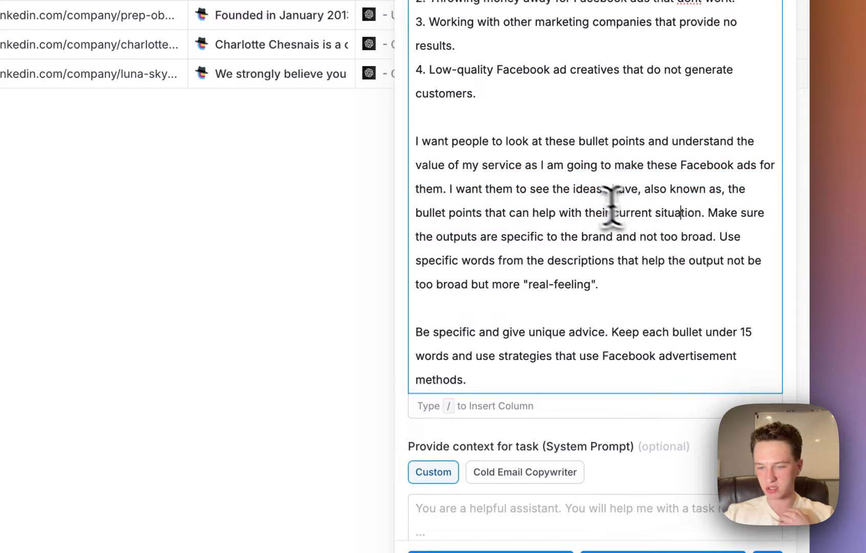
scroll(586, 407, down, 1)
scroll(583, 406, up, 1)
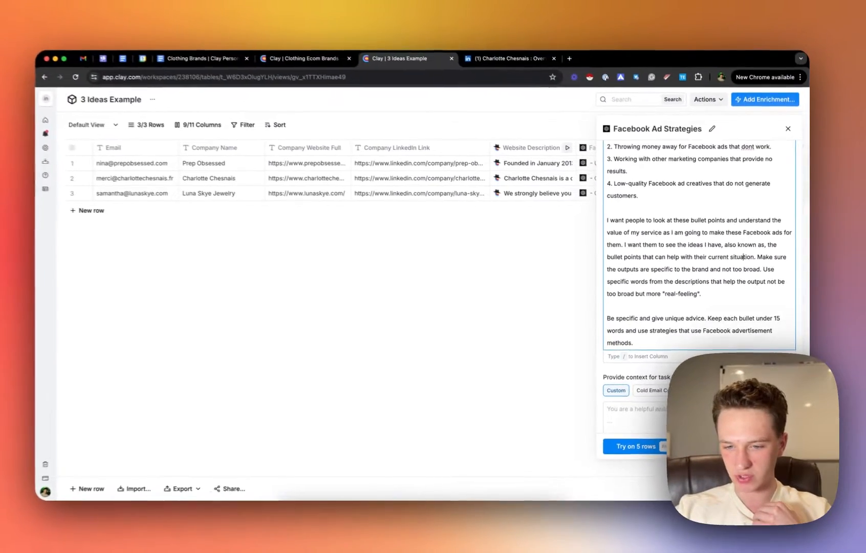
Review the inputs and outputs of Examples 1 to 3 in the Facebook Ad Strategies configuration.
scroll(663, 373, down, 5)
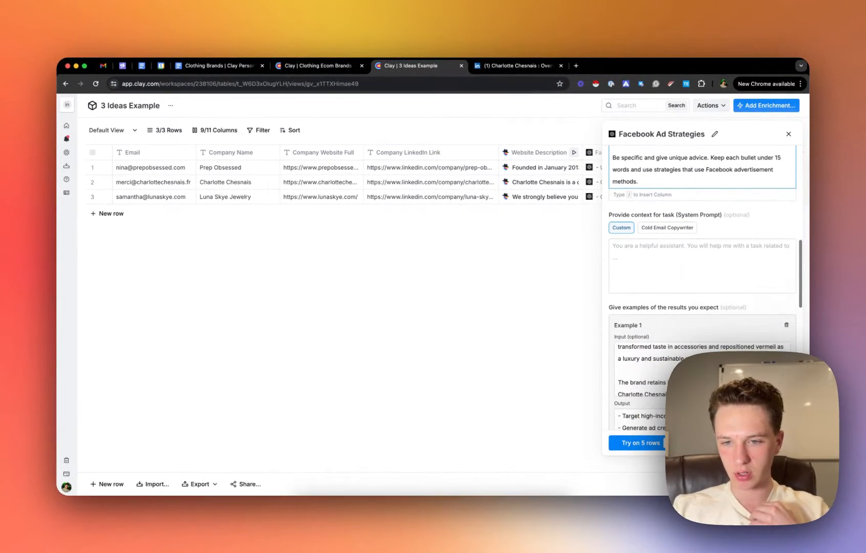
scroll(678, 322, down, 1)
scroll(692, 302, down, 4)
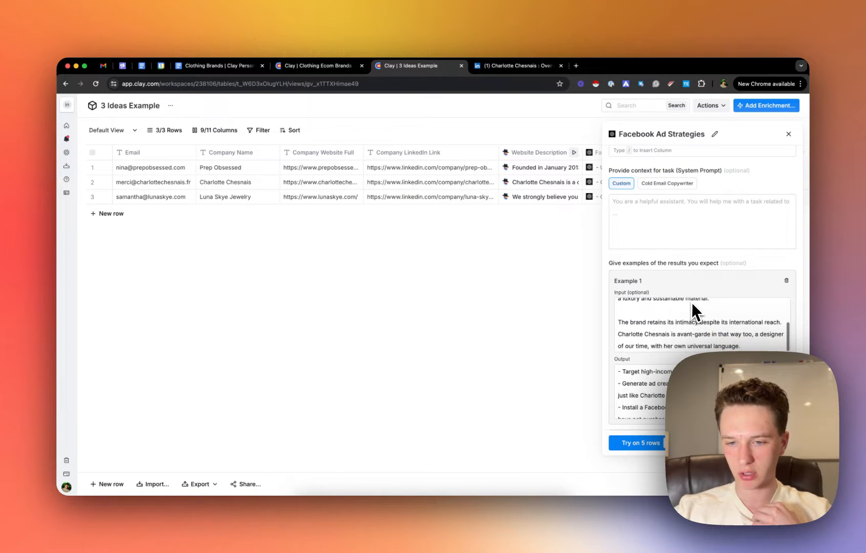
scroll(681, 321, down, 1)
scroll(681, 340, down, 10)
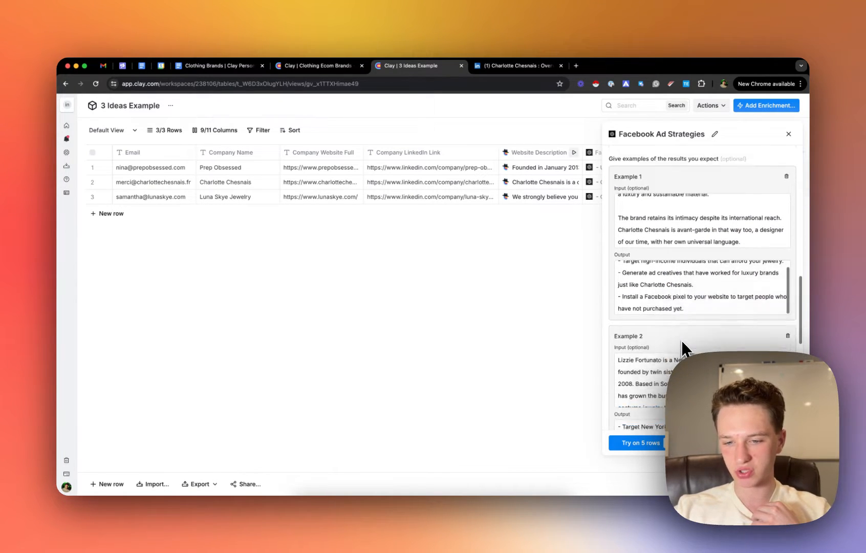
scroll(682, 340, down, 3)
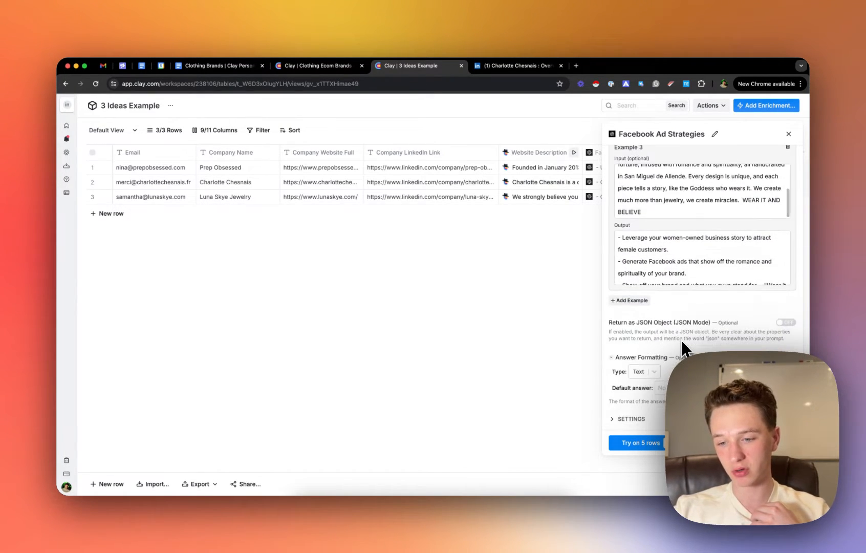
scroll(682, 340, up, 2)
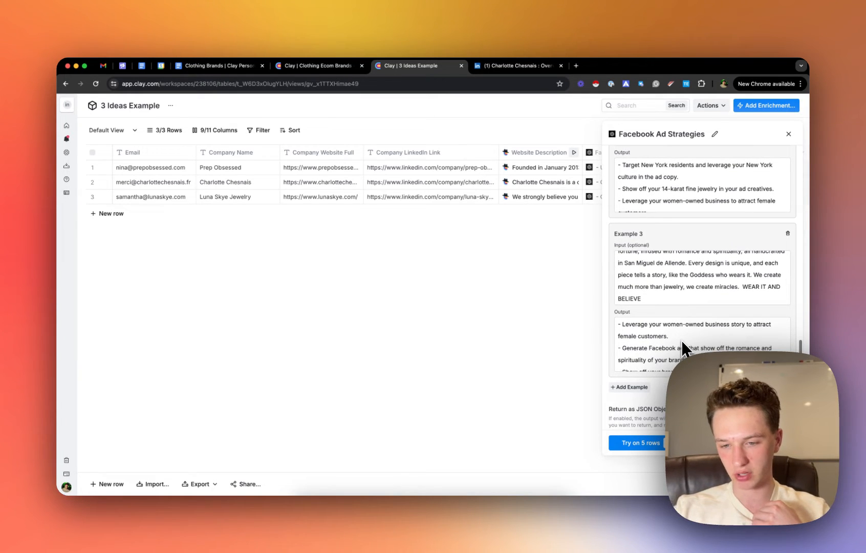
scroll(682, 340, up, 5)
scroll(684, 251, down, 6)
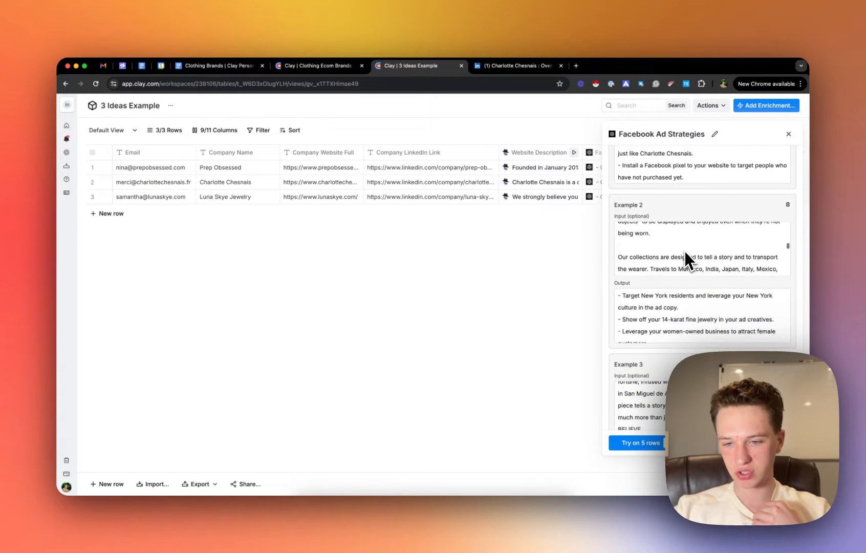
scroll(684, 250, up, 6)
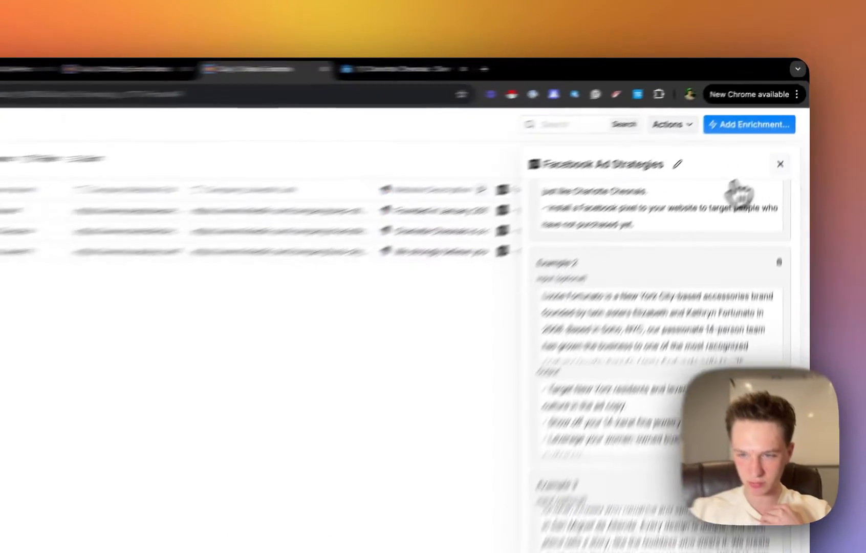
Close the Facebook Ad Strategies configuration and read the full Ideas cell for Prep Obsessed.
click(789, 134)
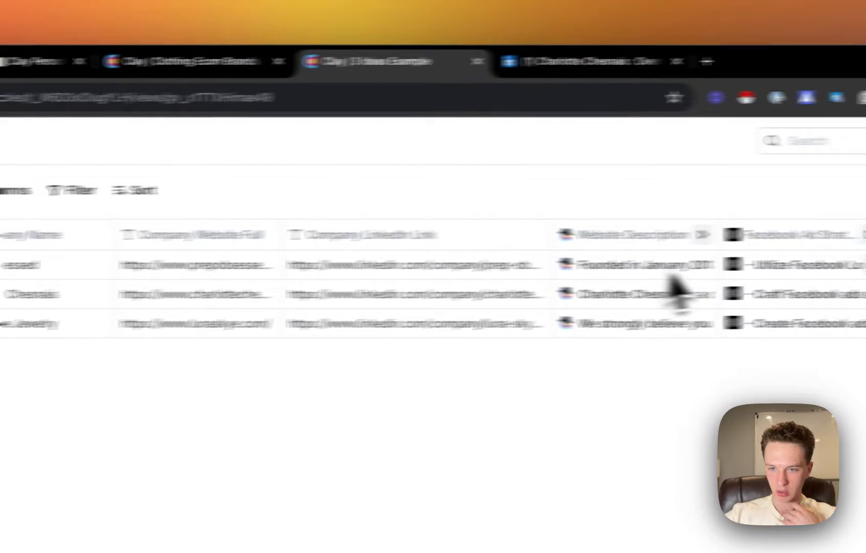
double_click(623, 231)
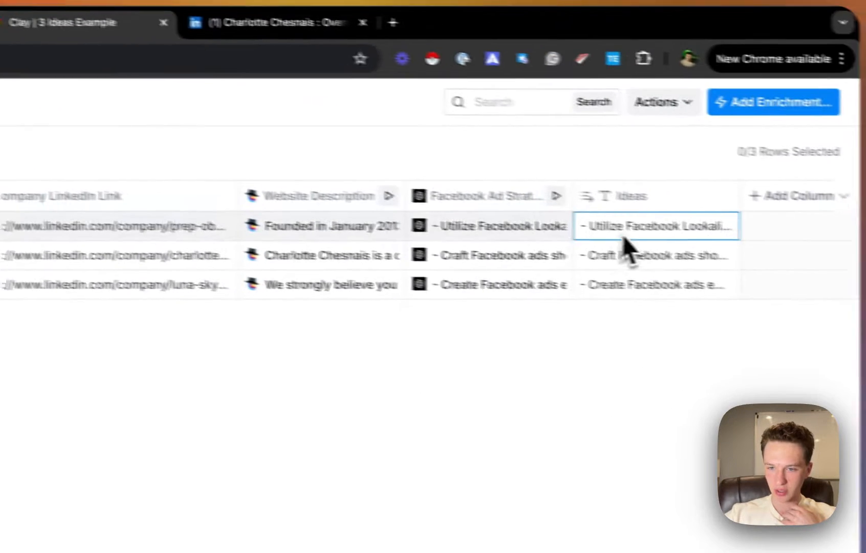
scroll(572, 258, down, 2)
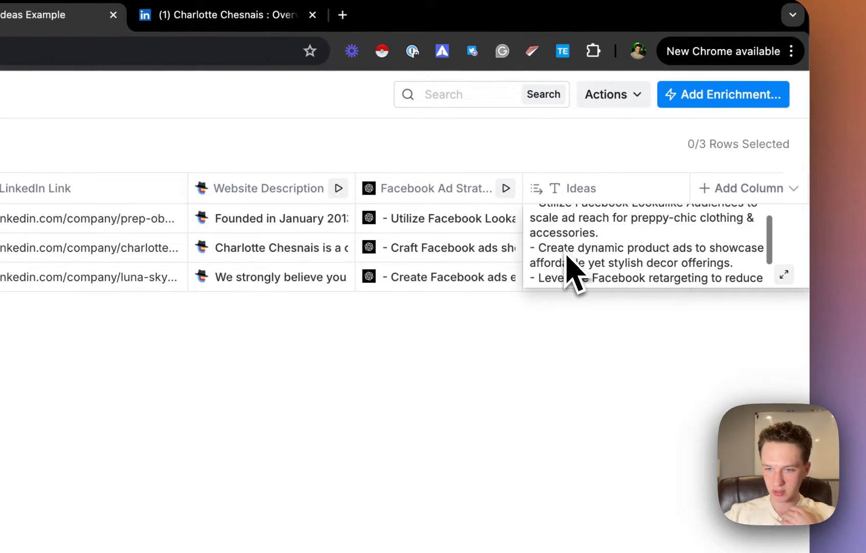
scroll(572, 258, up, 2)
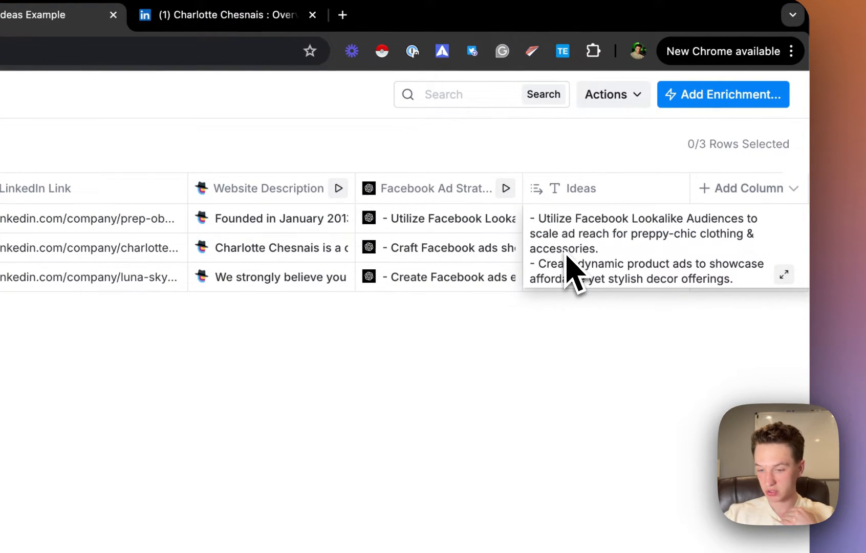
View the Facebook Ad Strategies response for Charlotte Chesnais and read through the full text of its Ideas cell.
click(453, 255)
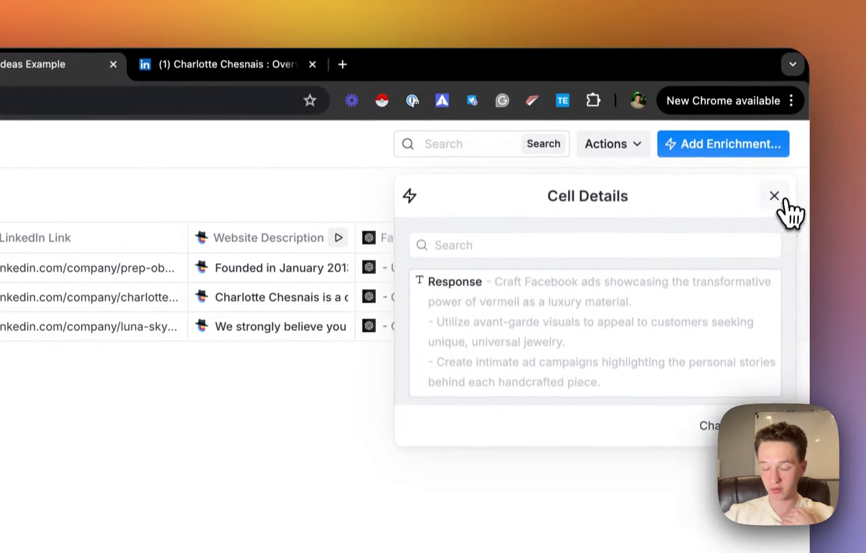
click(774, 146)
click(581, 306)
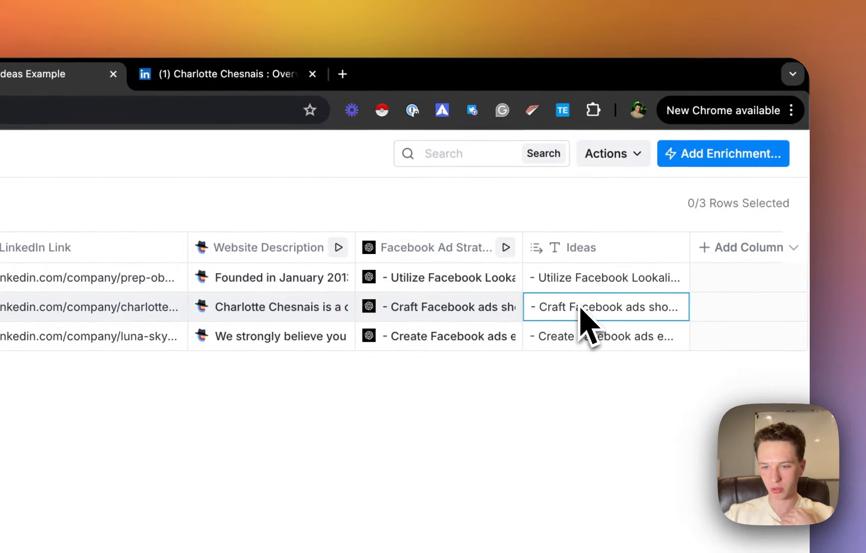
click(578, 310)
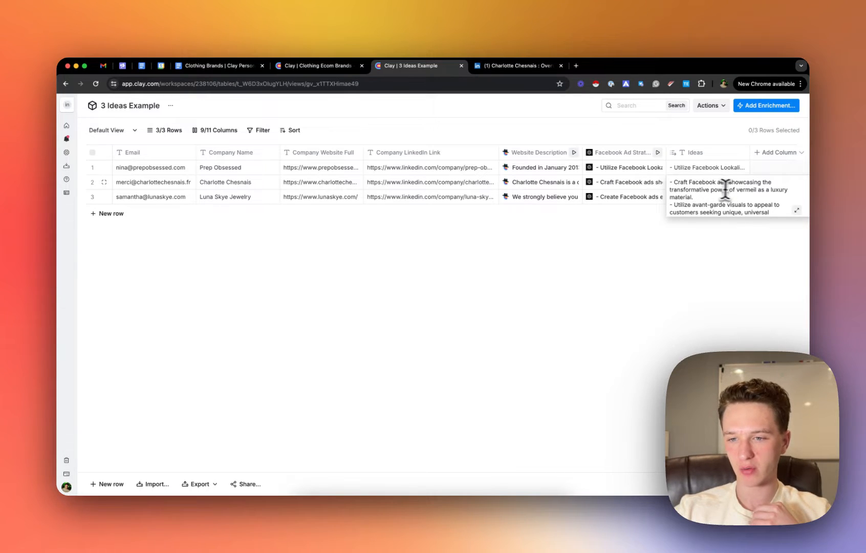
scroll(737, 201, down, 2)
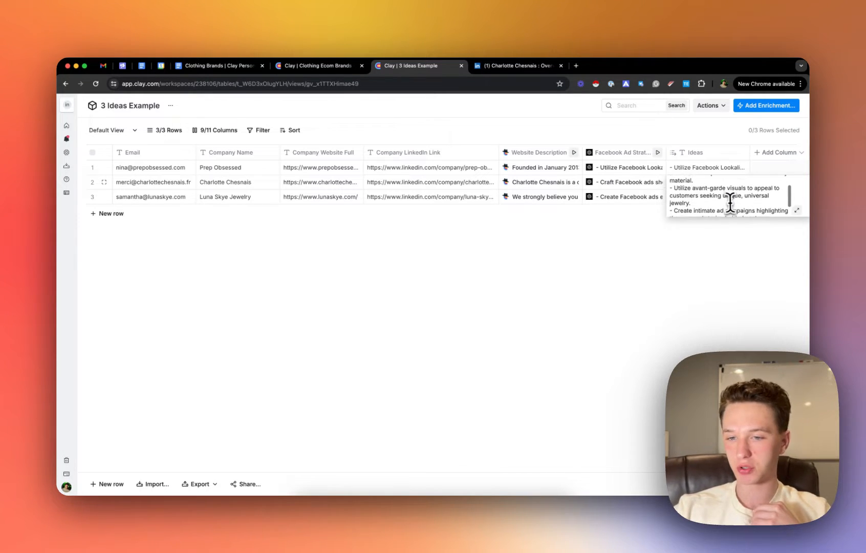
scroll(730, 201, down, 1)
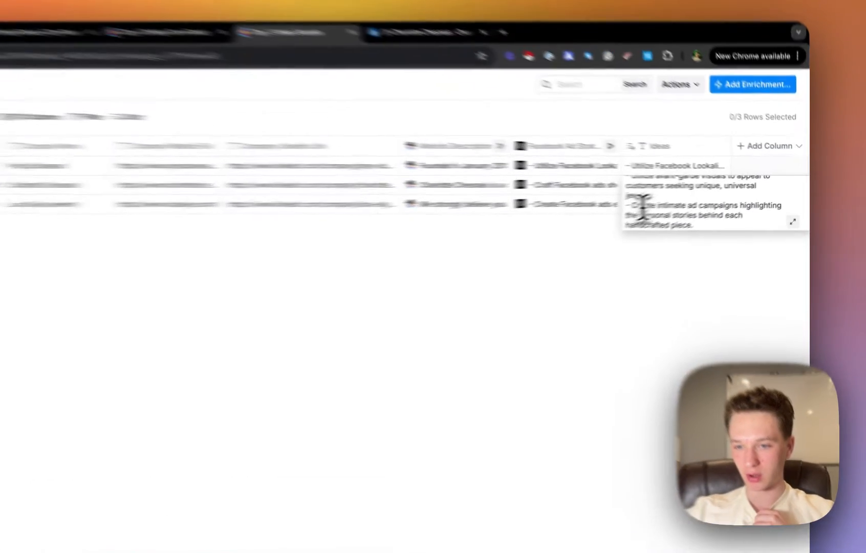
Examine the intimate ad campaigns and avant-garde visuals bullets in the Charlotte Chesnais ideas, and collapse the cell.
drag(670, 177, 706, 206)
click(712, 210)
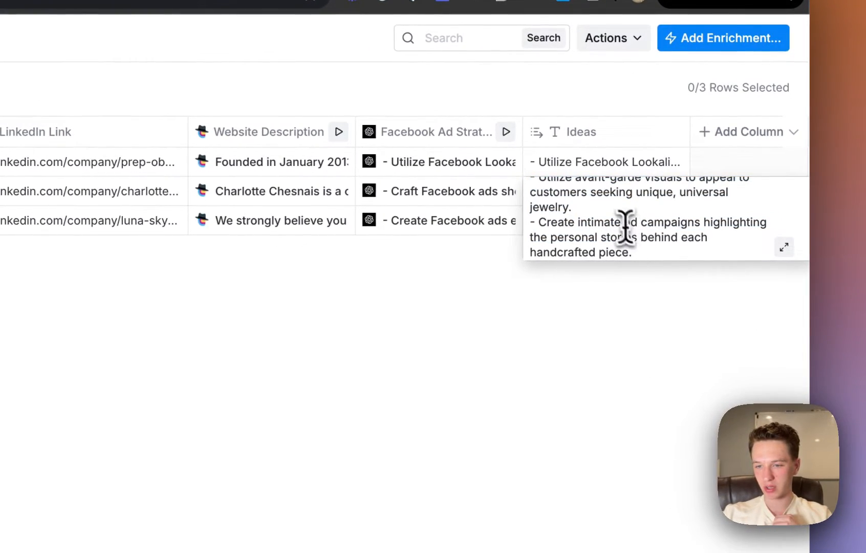
mouse_move(625, 228)
mouse_down()
mouse_move(647, 248)
mouse_move(624, 229)
mouse_up()
click(624, 229)
scroll(624, 229, down, 1)
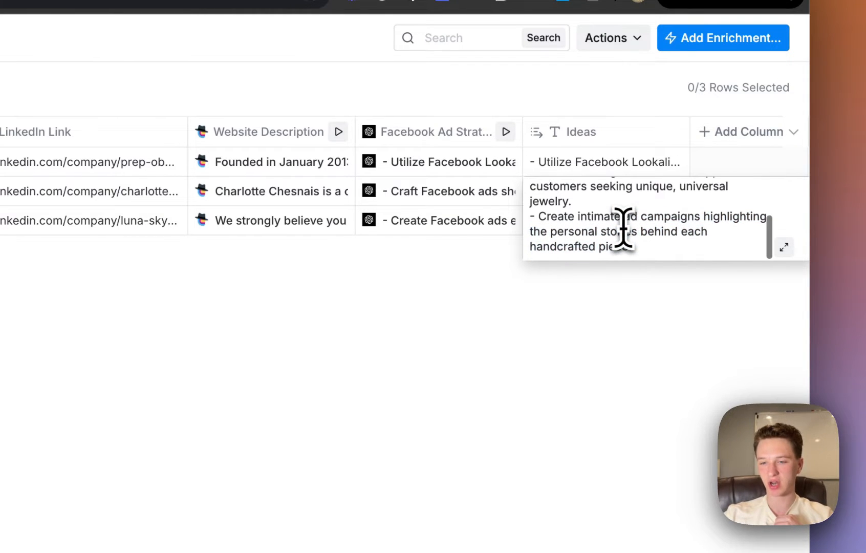
scroll(624, 229, up, 2)
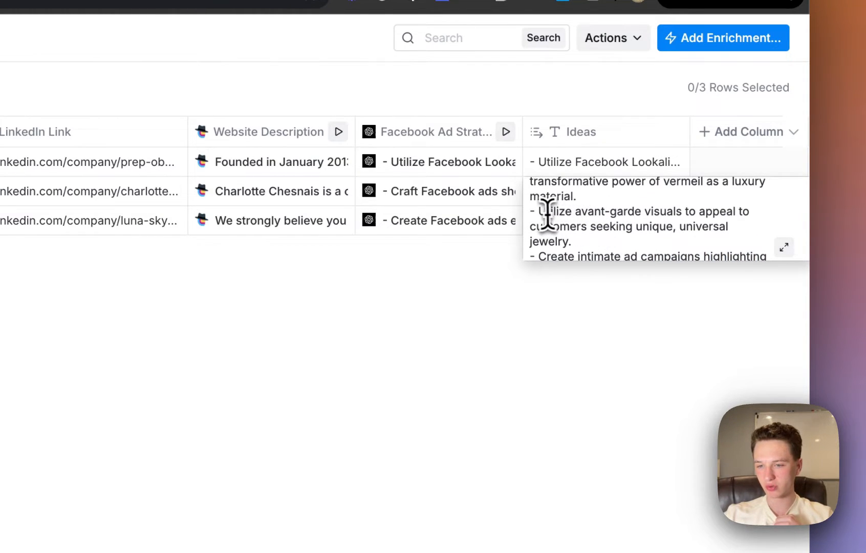
drag(547, 212, 600, 218)
click(600, 219)
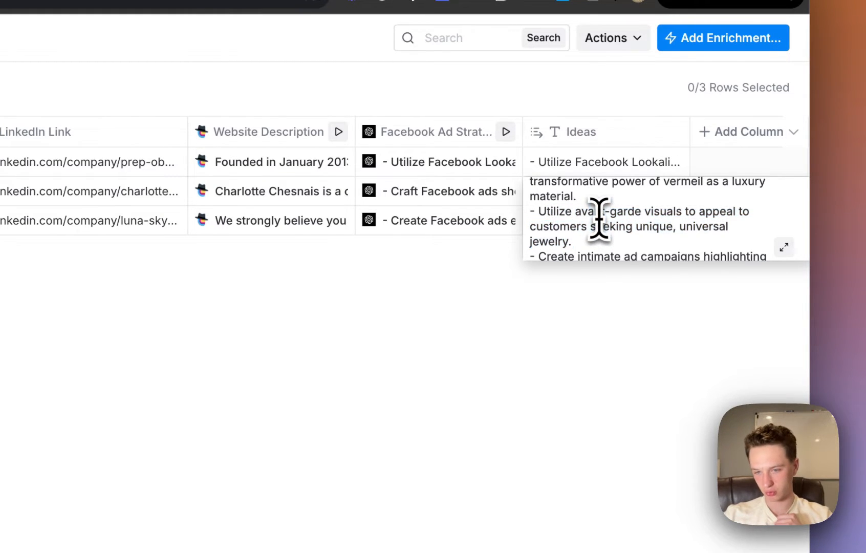
scroll(599, 218, up, 1)
click(496, 340)
Read the full Ideas cell for Luna Skye Jewelry and collapse it.
click(583, 228)
click(595, 223)
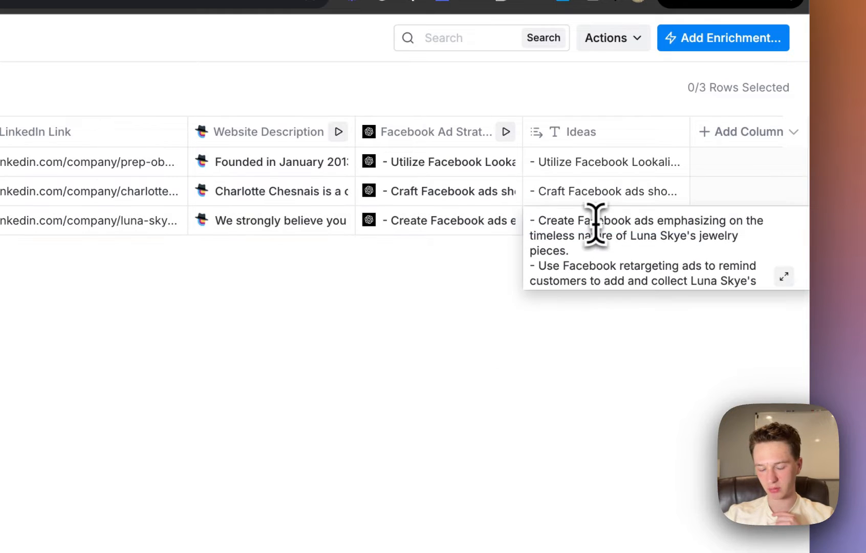
drag(558, 228, 609, 280)
click(612, 285)
click(478, 342)
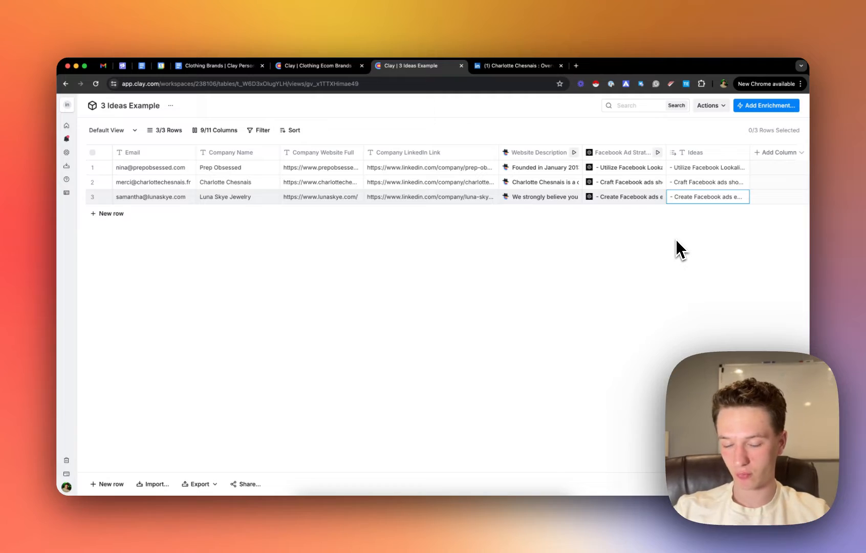
Close the Charlotte Chesnais LinkedIn page and return to the Clothing Brands | Clay Personalization document in Google Docs to revisit both email variants.
click(340, 66)
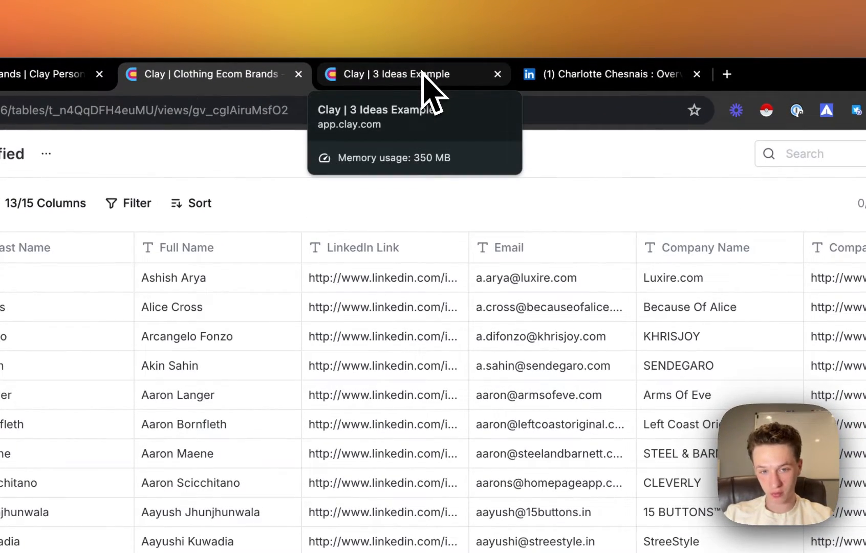
click(697, 75)
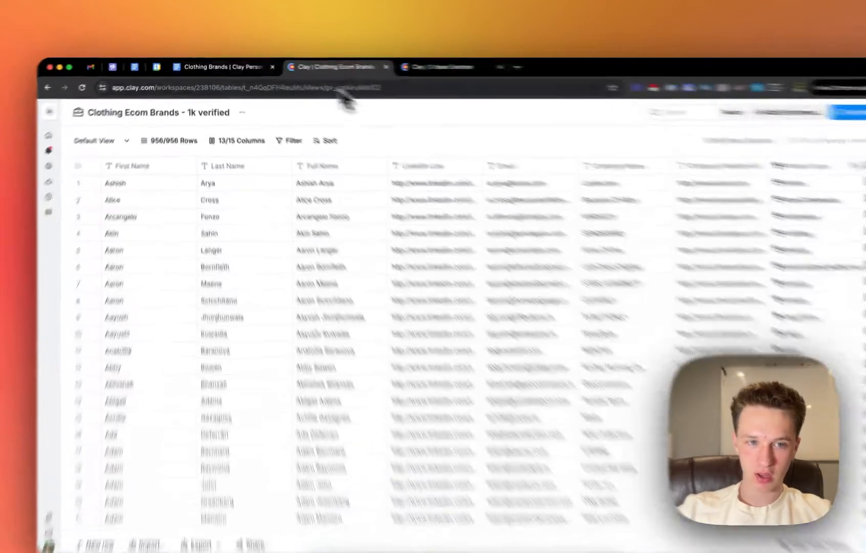
click(222, 68)
scroll(467, 360, down, 1)
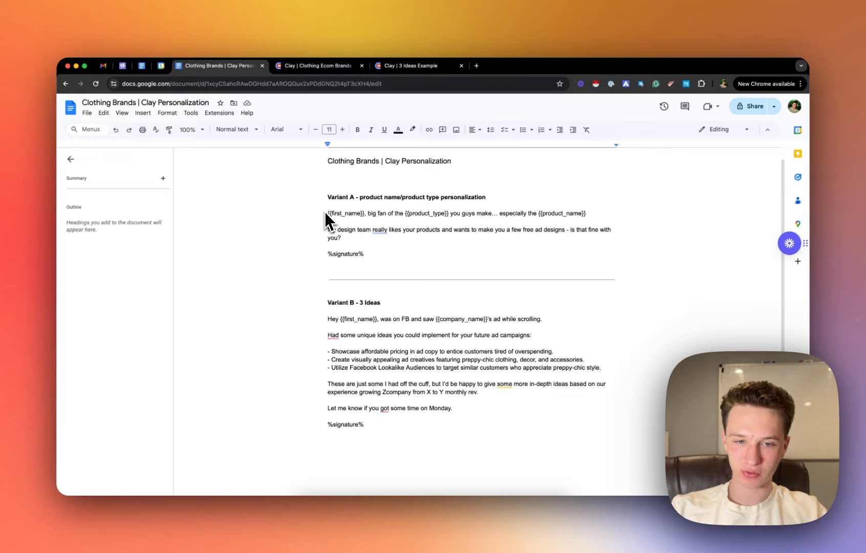
click(325, 68)
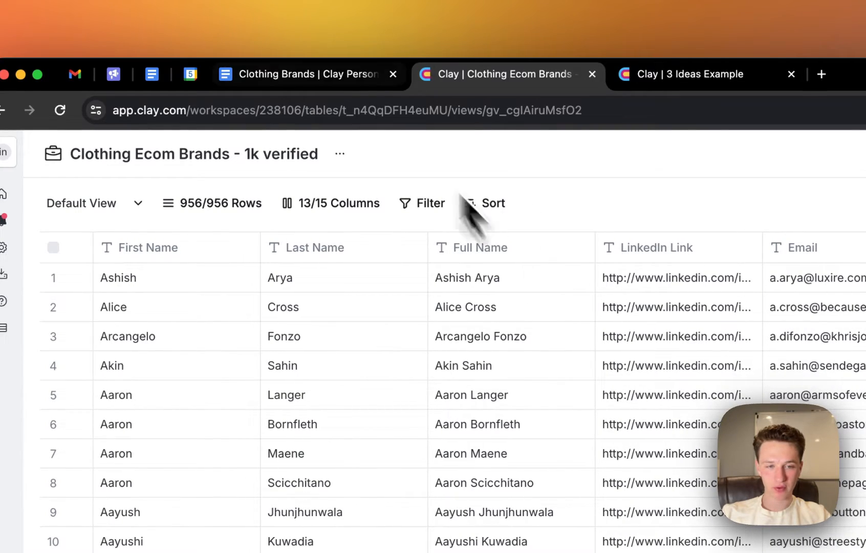
click(339, 75)
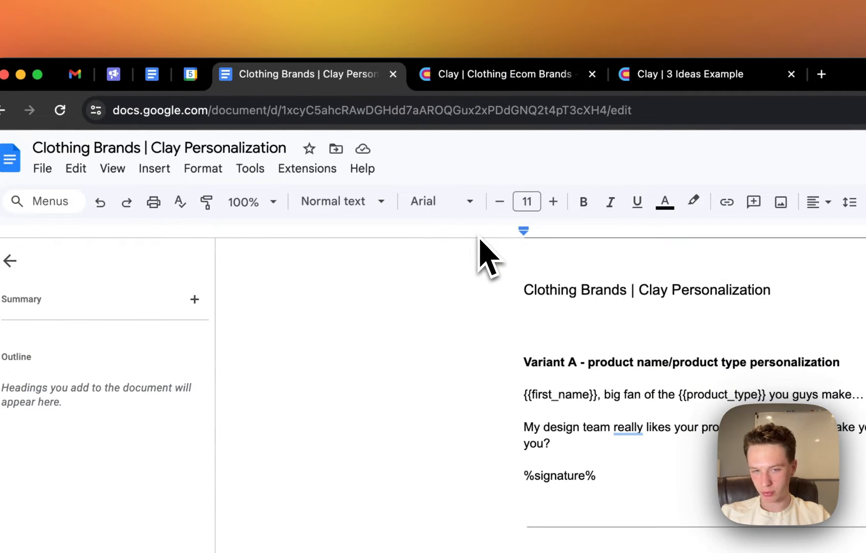